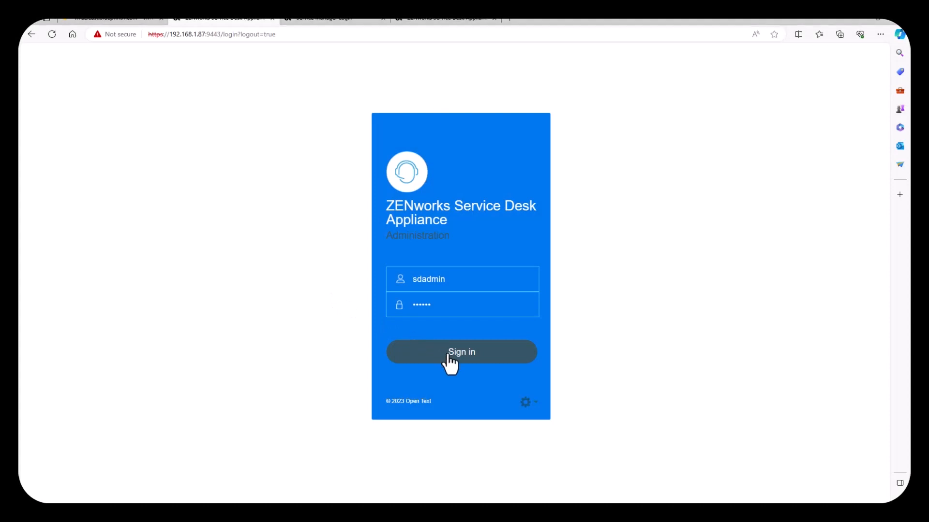
Step: Confirm version 23.4 on the 192.168.1.87 appliance admin, then open Online Update on 192.168.1.201
left_click(452, 362)
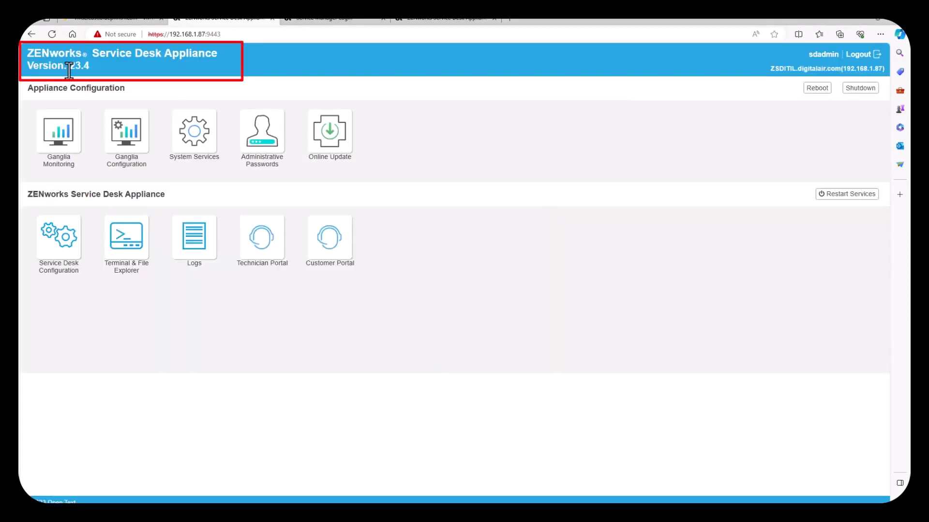
left_click_drag(69, 66, 90, 66)
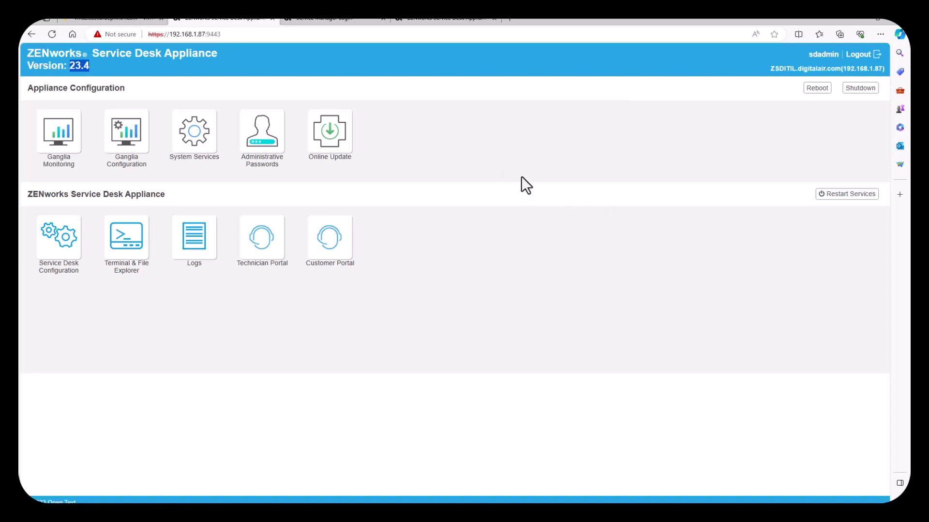
left_click(452, 20)
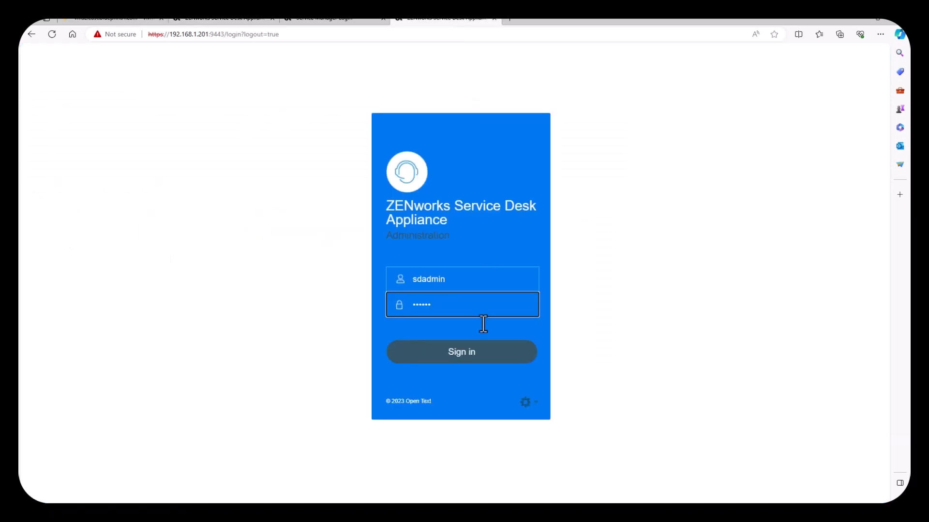
left_click(467, 357)
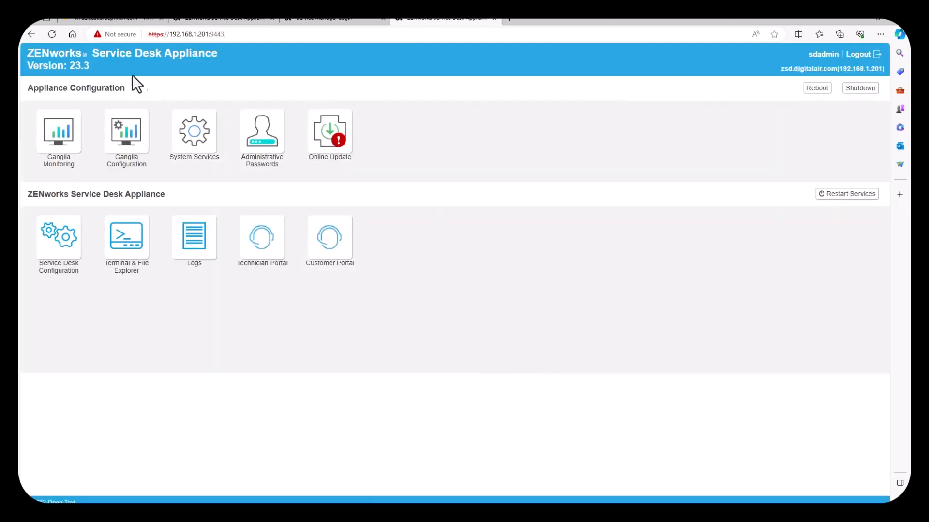
left_click(317, 143)
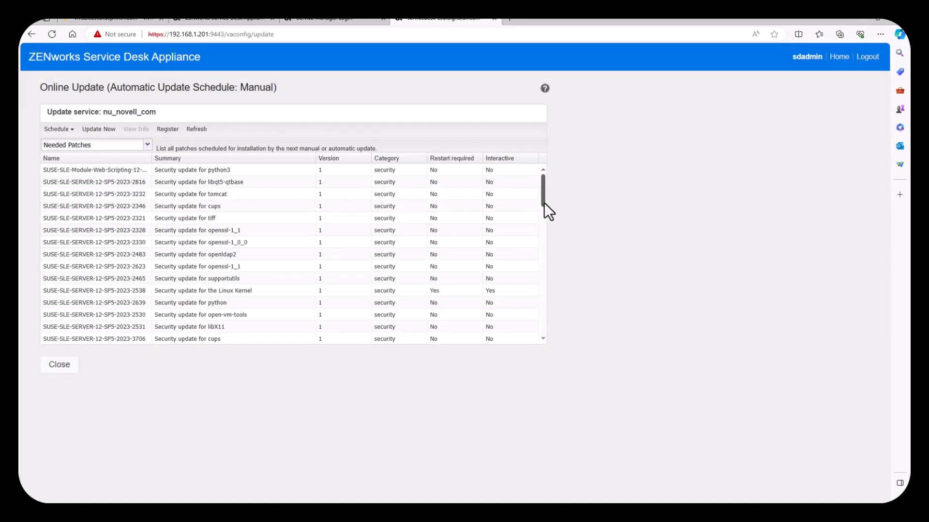
Step: Scroll the Needed Patches list down to Service Desk 23.4.0, then return to the 192.168.1.87 dashboard
left_click_drag(544, 202, 550, 344)
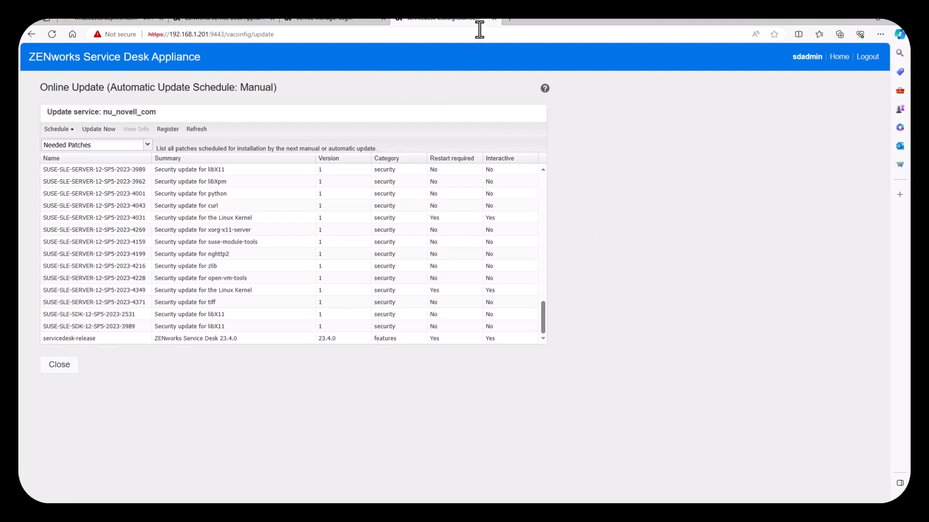
left_click(237, 19)
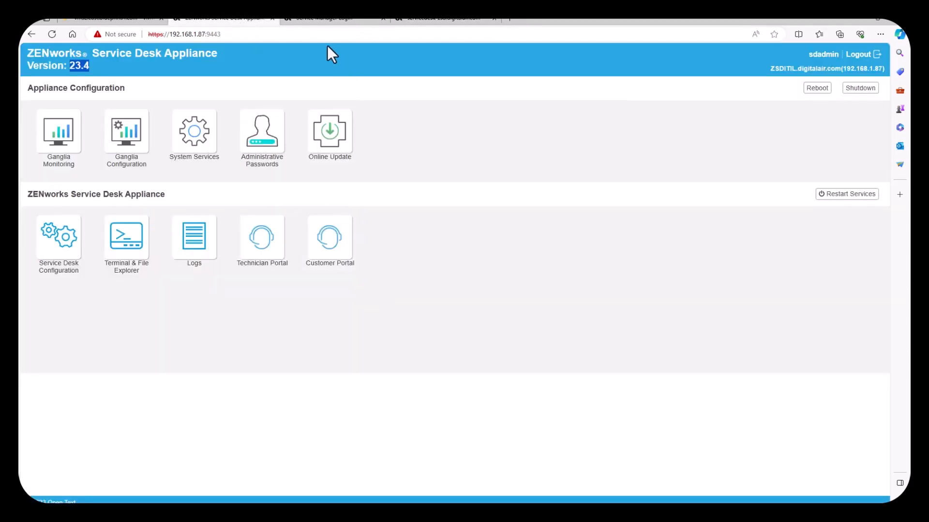
Step: Log into Service Manager, pass the SETUP > Email server test, and check Licenses shows 23.4
left_click(322, 20)
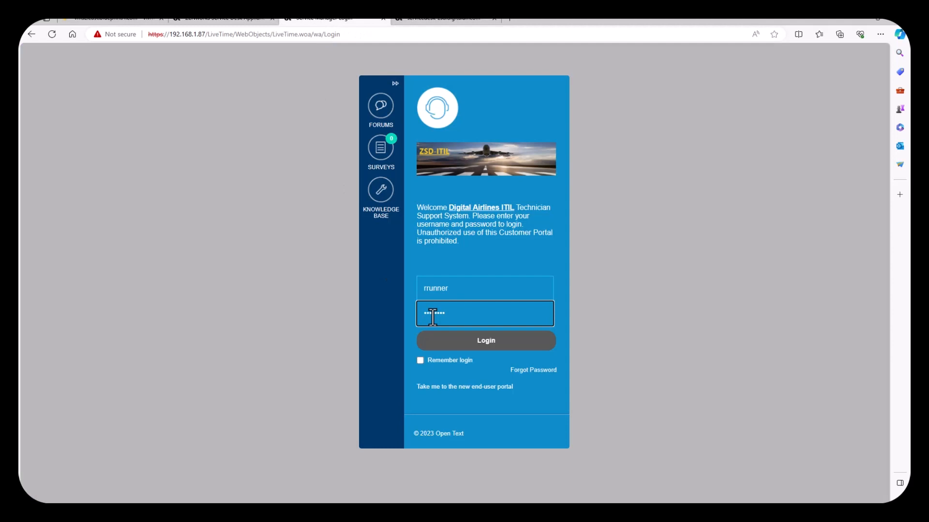
left_click(464, 344)
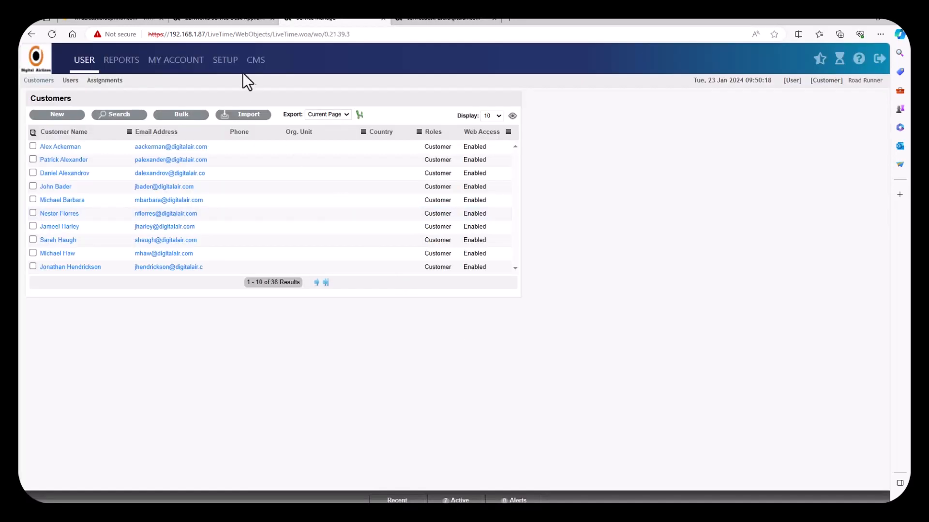
left_click(225, 60)
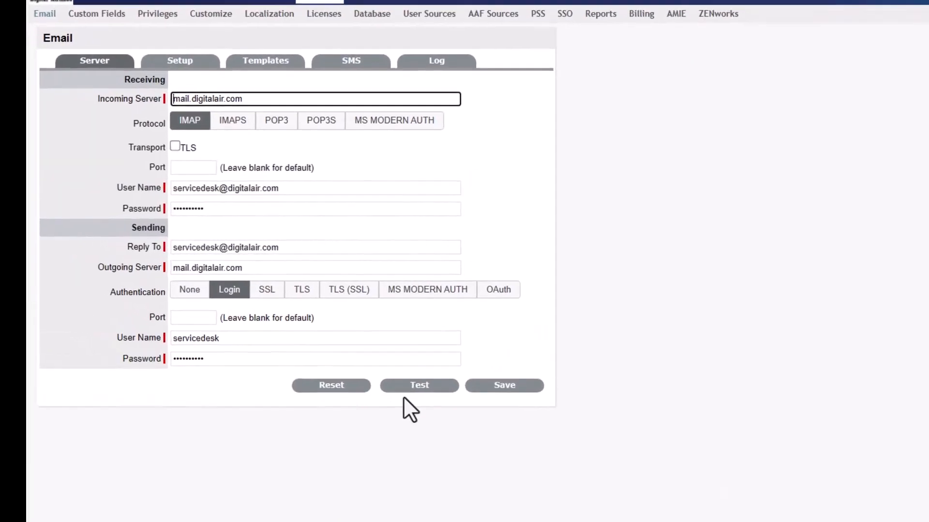
left_click(330, 354)
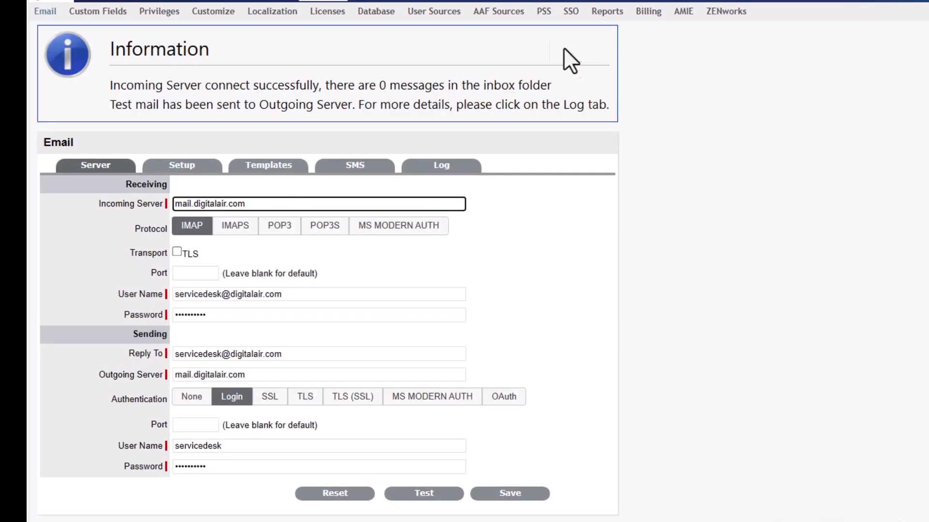
left_click(327, 12)
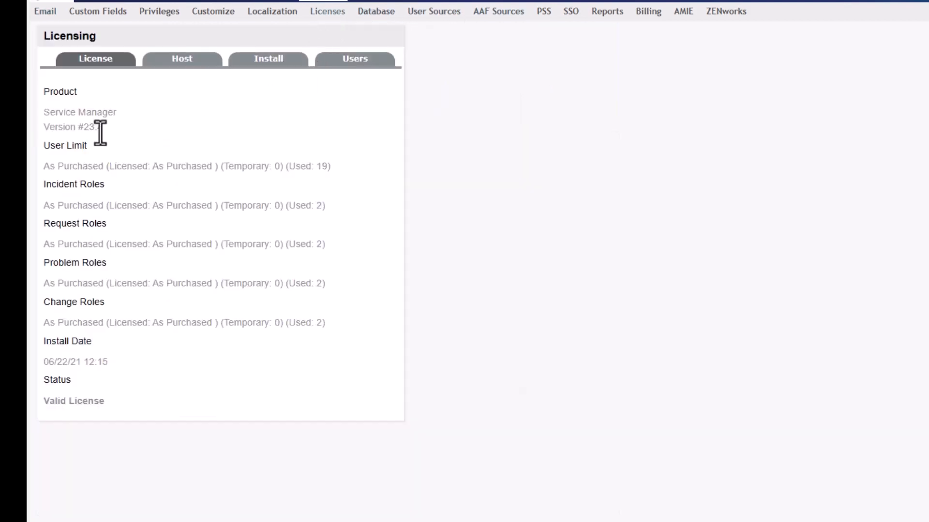
Step: Check the Database settings and test the digitalair.com Active Directory user source successfully
left_click(377, 14)
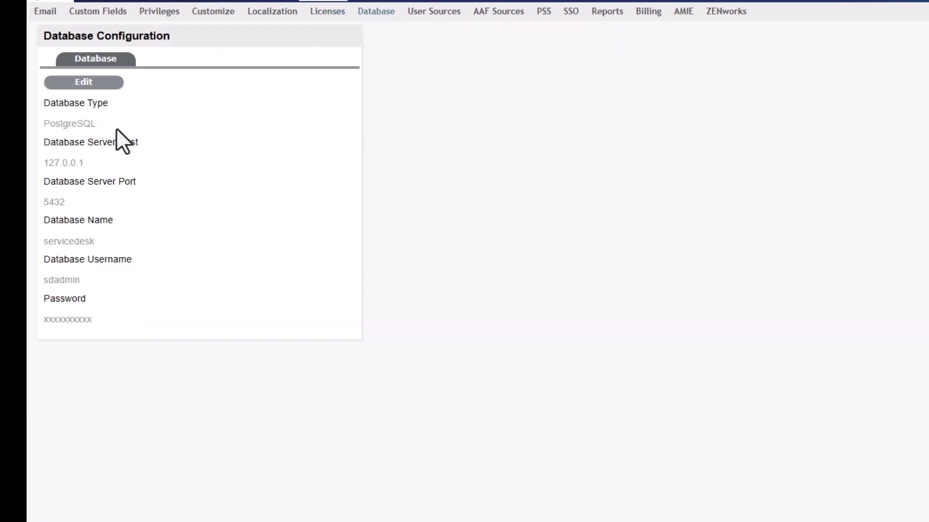
left_click(432, 13)
left_click(80, 105)
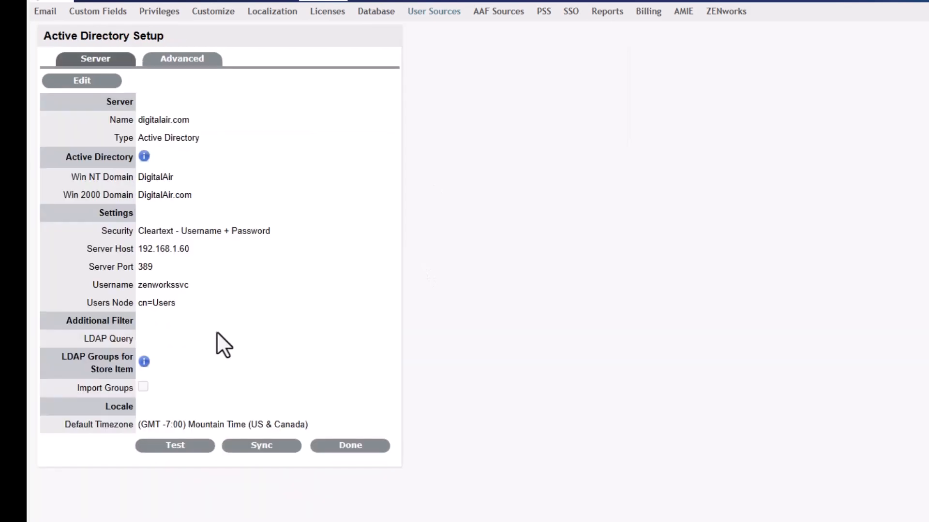
left_click(178, 448)
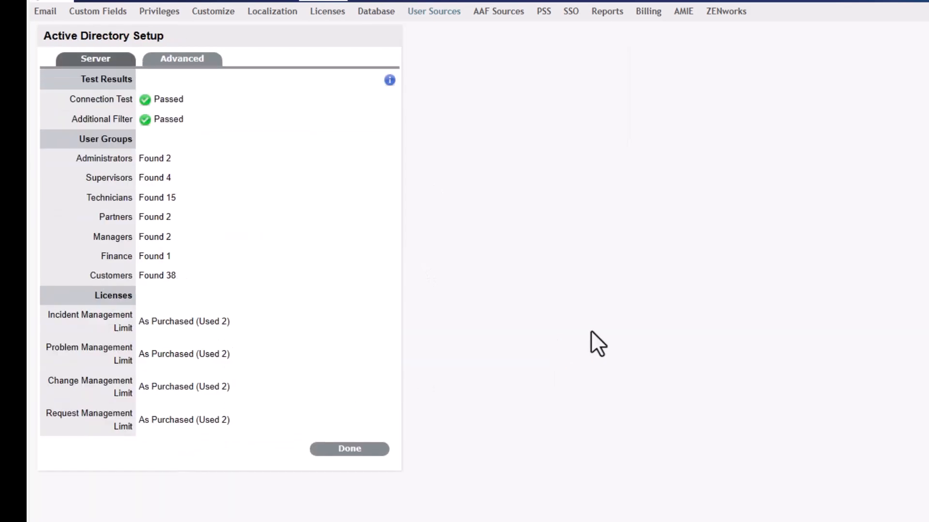
left_click(365, 450)
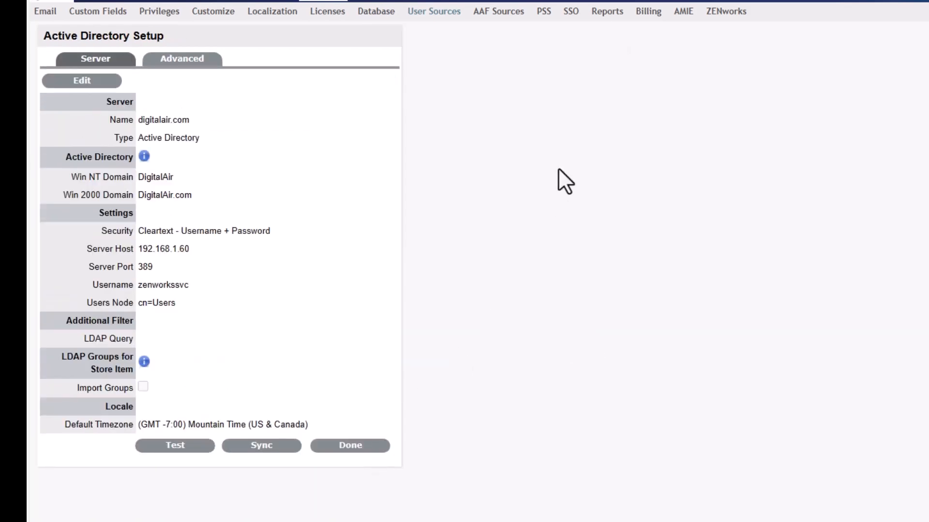
Step: Review the AAF Sources, PSS, SSO, AMIE, ZENworks and ZENworks Import settings
left_click(498, 15)
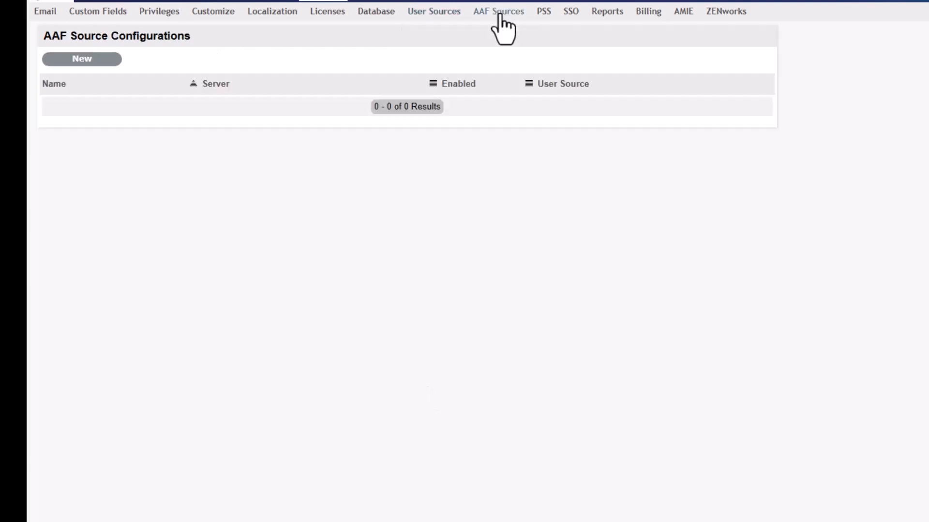
left_click(544, 13)
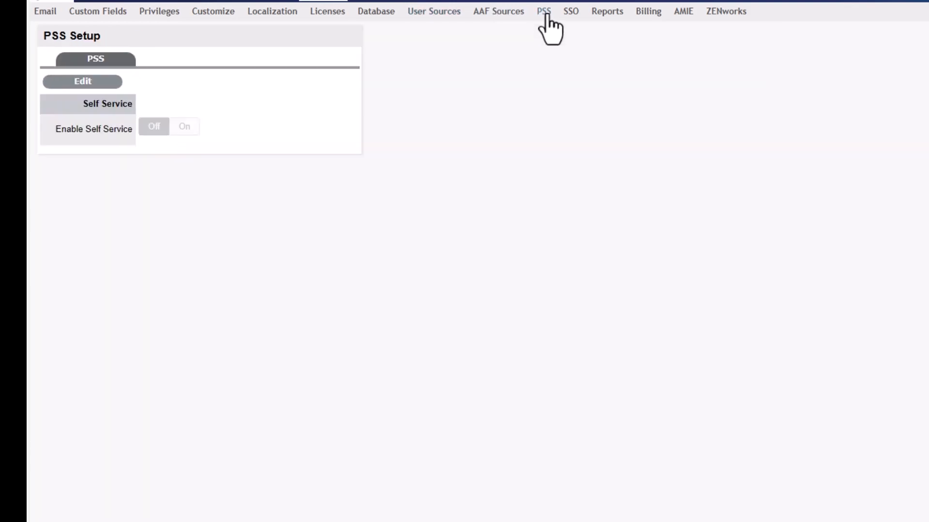
left_click(571, 13)
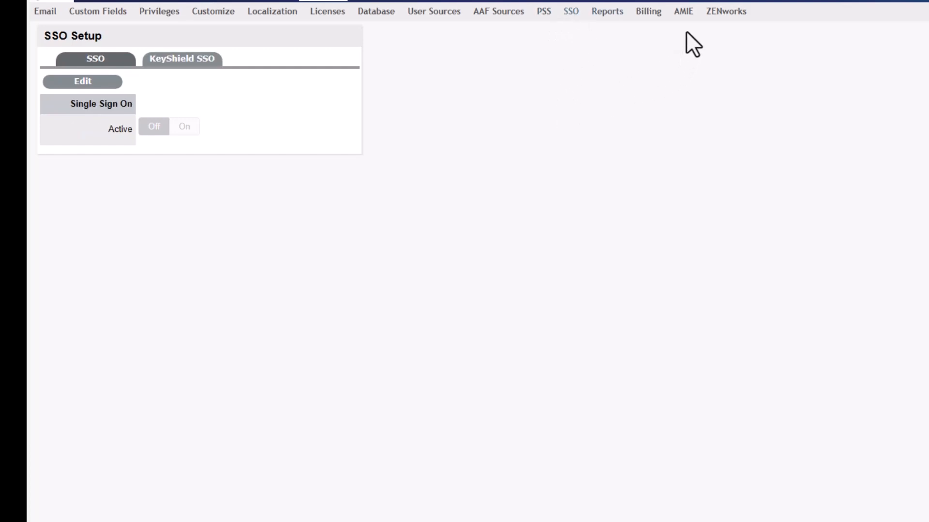
left_click(681, 12)
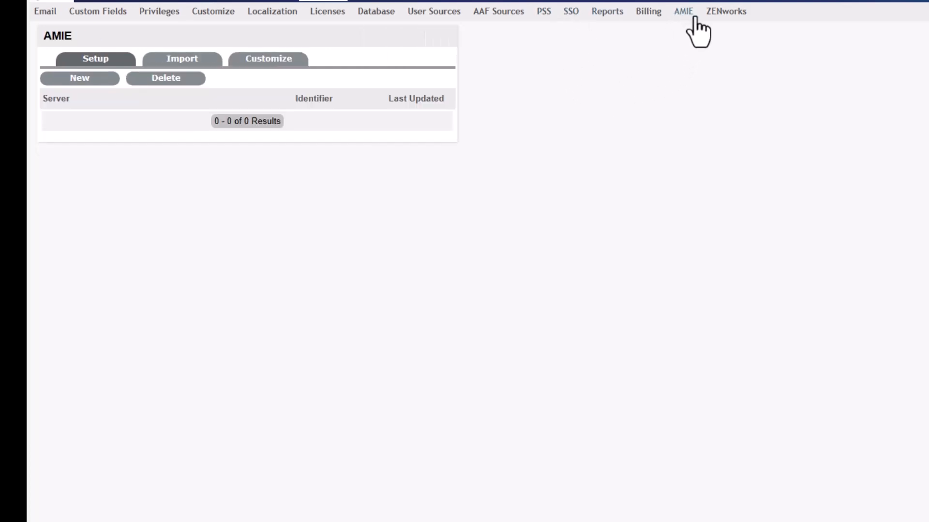
left_click(727, 13)
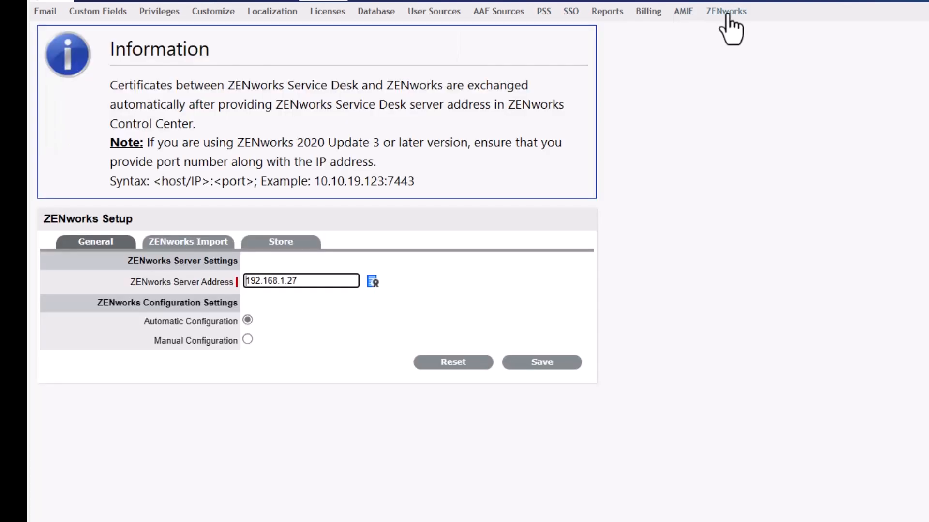
left_click(220, 242)
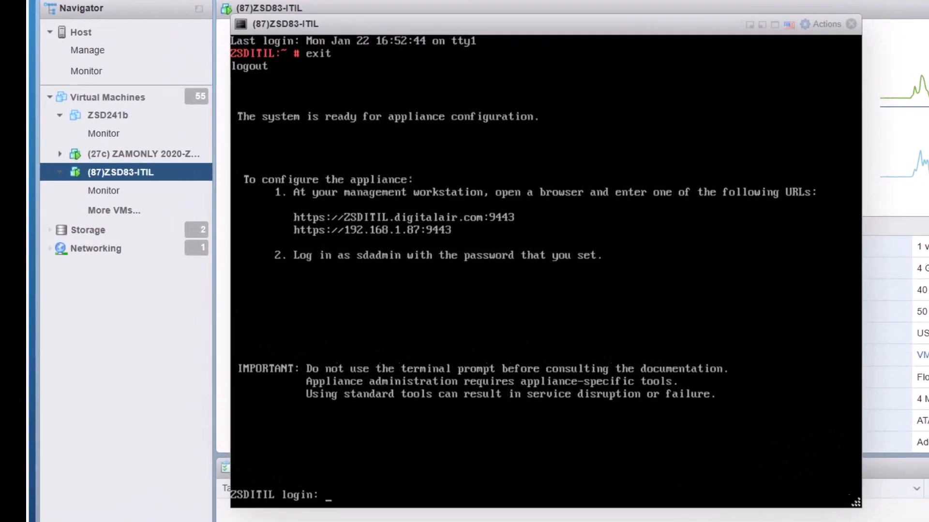
Step: Log into the appliance console as root and check disk usage with df -h
type("root")
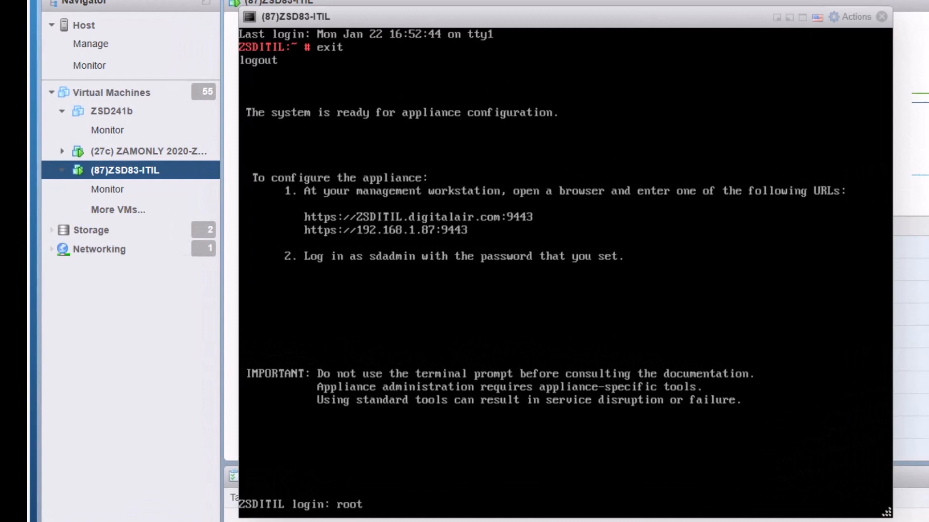
key("Return")
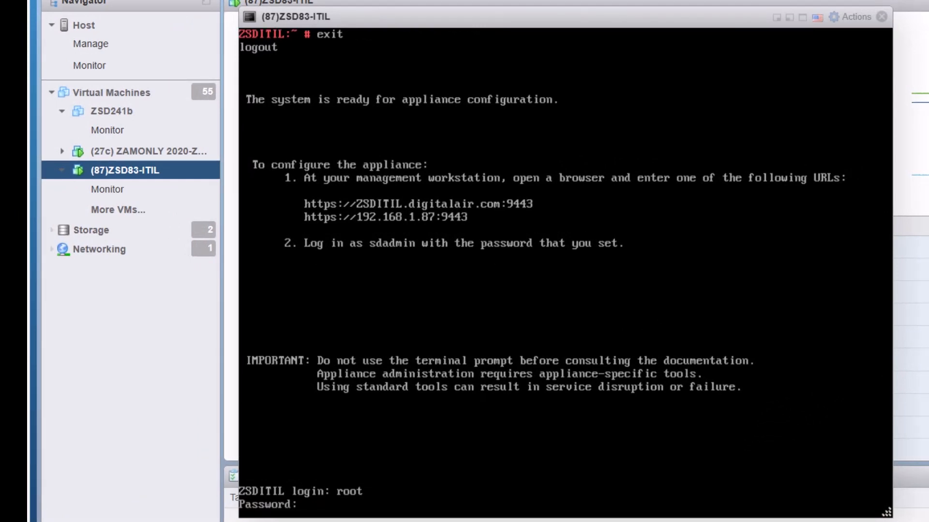
key("Return")
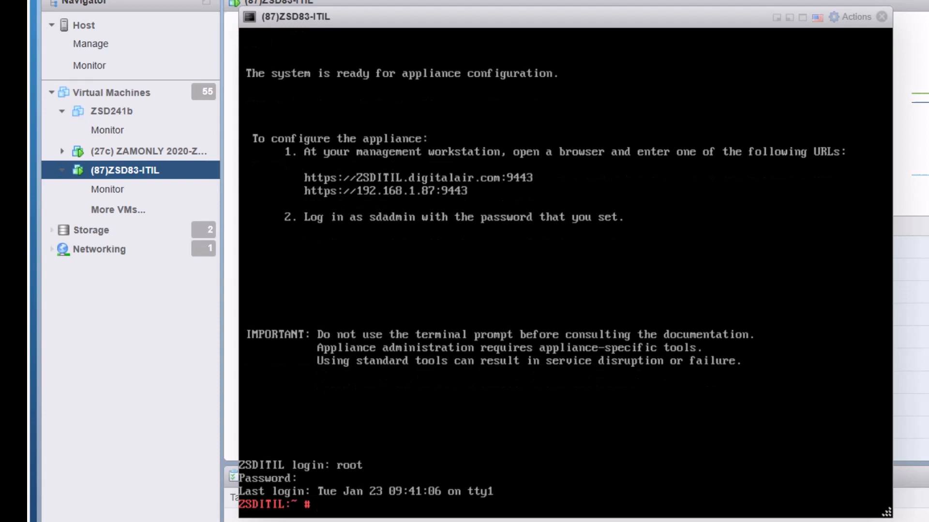
type("df -h")
key("Return")
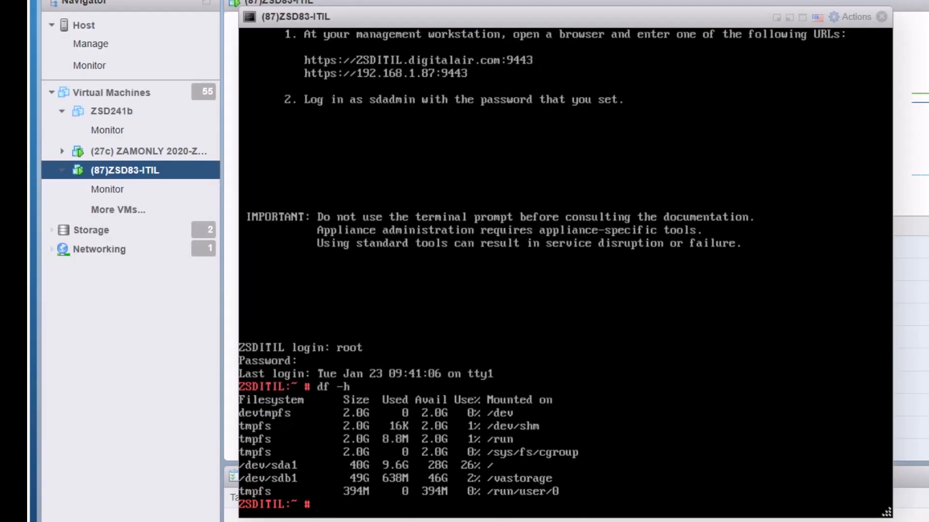
Step: Rerun the postgres -V check and list the installed tomcat and jetty packages
key("Up")
key("Up")
key("Up")
key("Up")
key("Return")
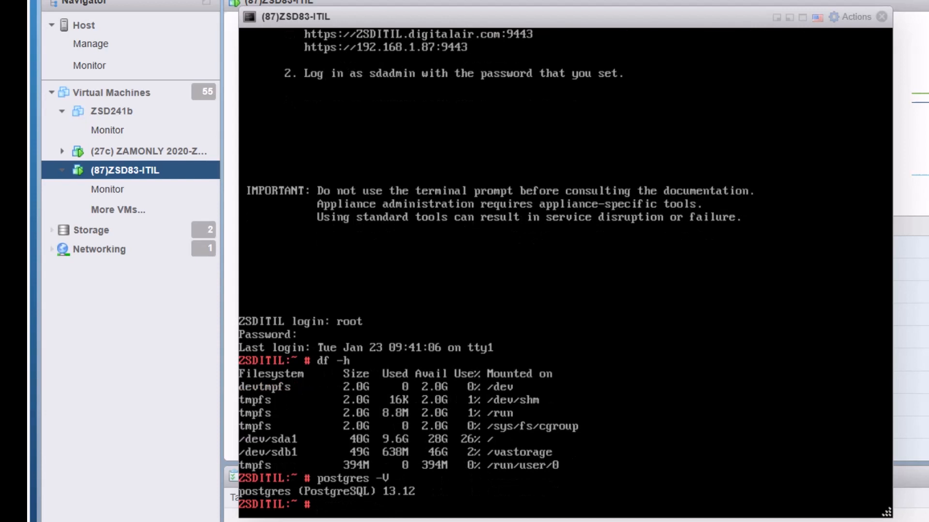
key("Up")
key("Up")
key("Up")
key("Up")
key("Up")
key("Up")
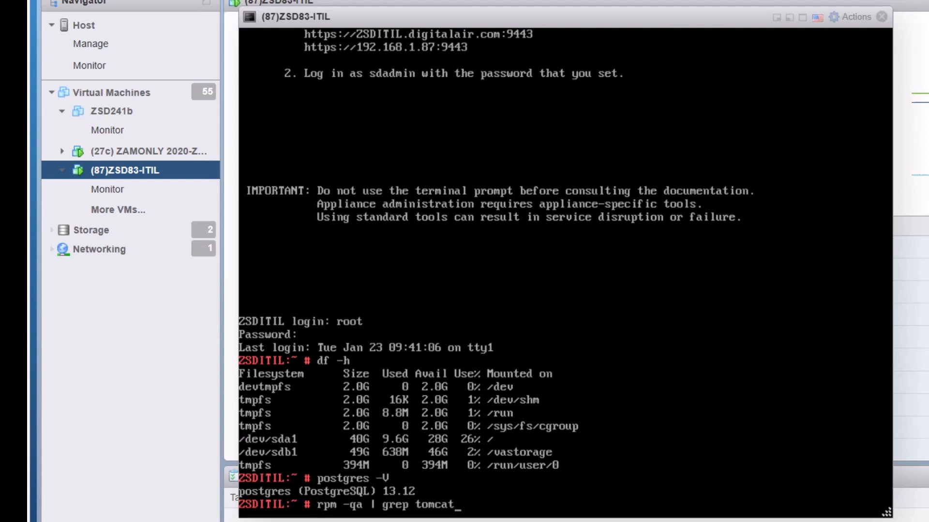
key("Return")
key("Up")
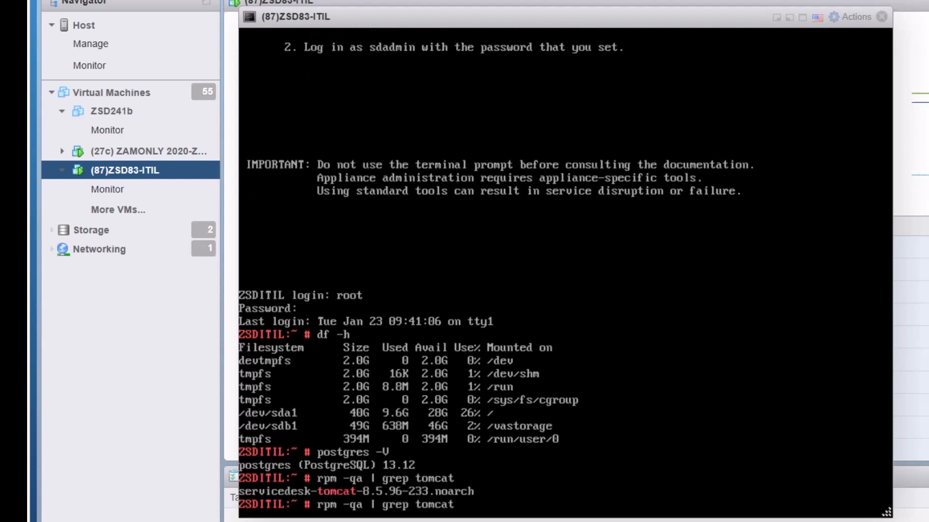
key("Up")
key("Up")
key("Down")
key("Down")
key("BackSpace")
key("BackSpace")
key("BackSpace")
key("BackSpace")
key("BackSpace")
key("BackSpace")
type("jetty")
key("Return")
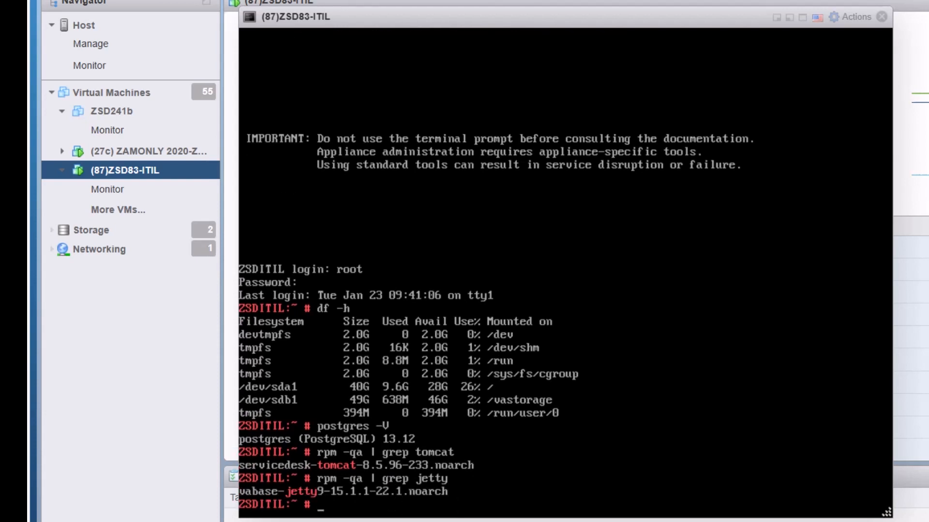
Step: Show the base product and /etc/*-release info, confirming 23.4 on SLES 12 SP5
key("Up")
key("Up")
key("Up")
key("Up")
key("Up")
key("Down")
key("Down")
key("Down")
key("Down")
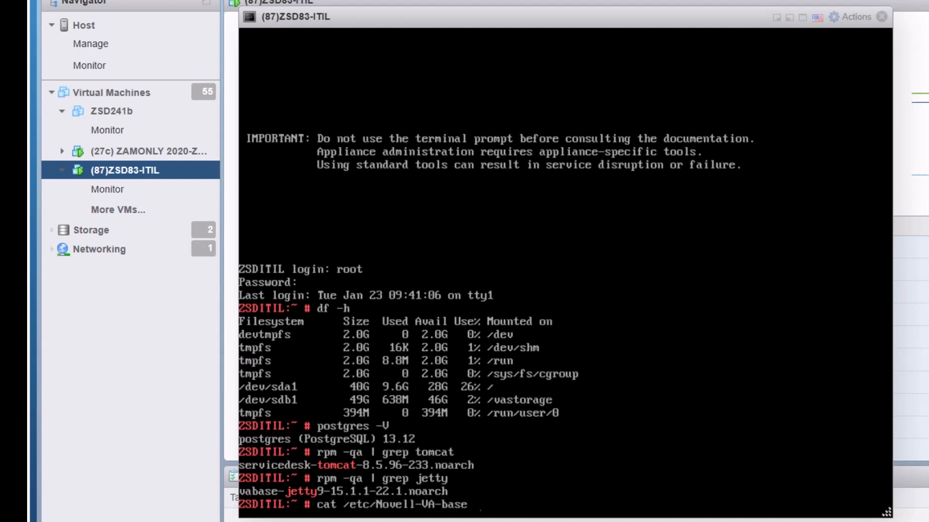
key("Return")
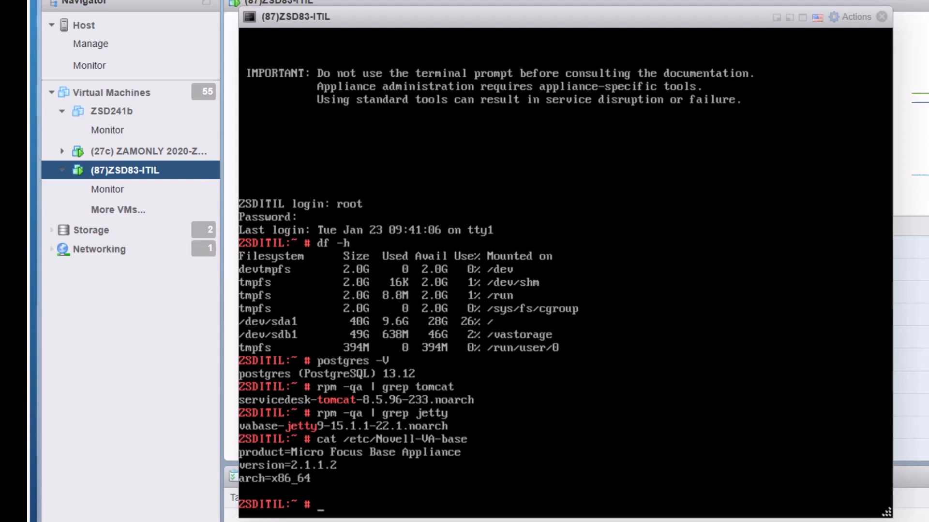
key("Up")
key("Up")
key("Up")
key("Up")
key("Up")
key("Up")
key("Up")
key("Up")
key("Up")
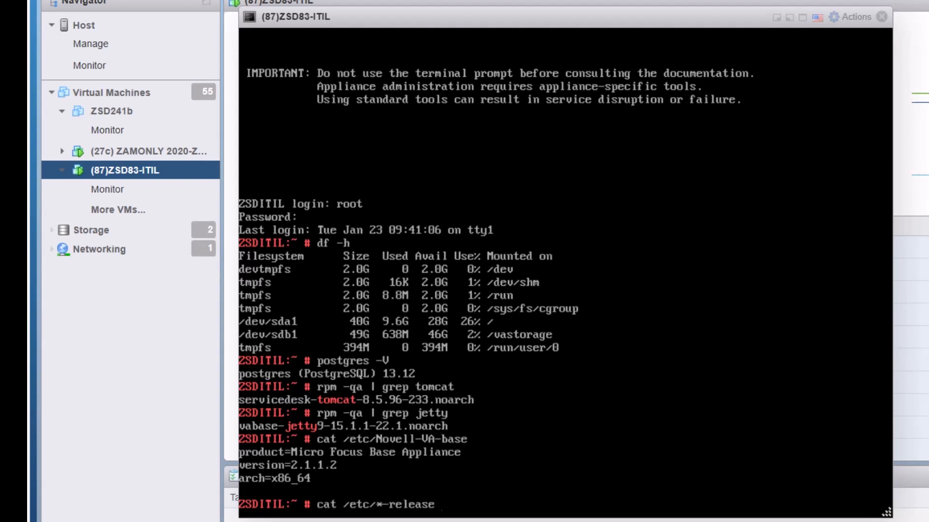
key("Return")
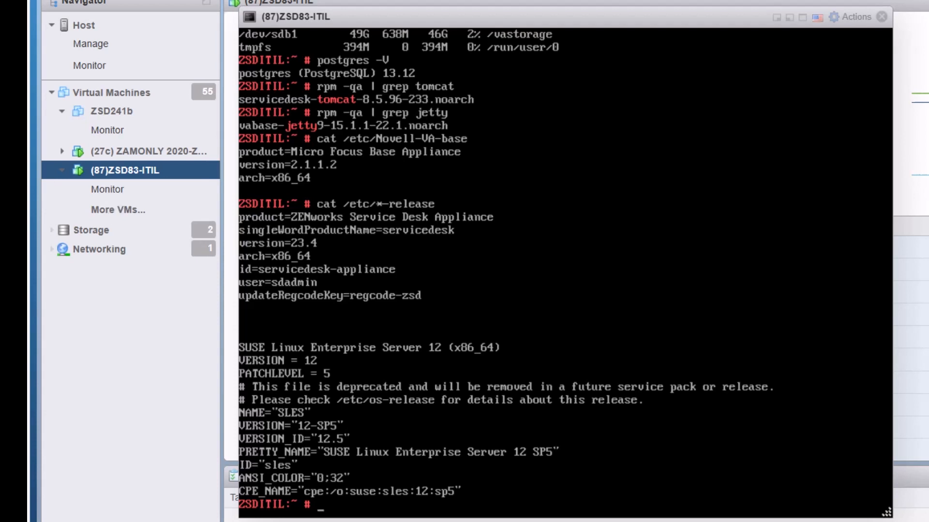
key("alt+Tab")
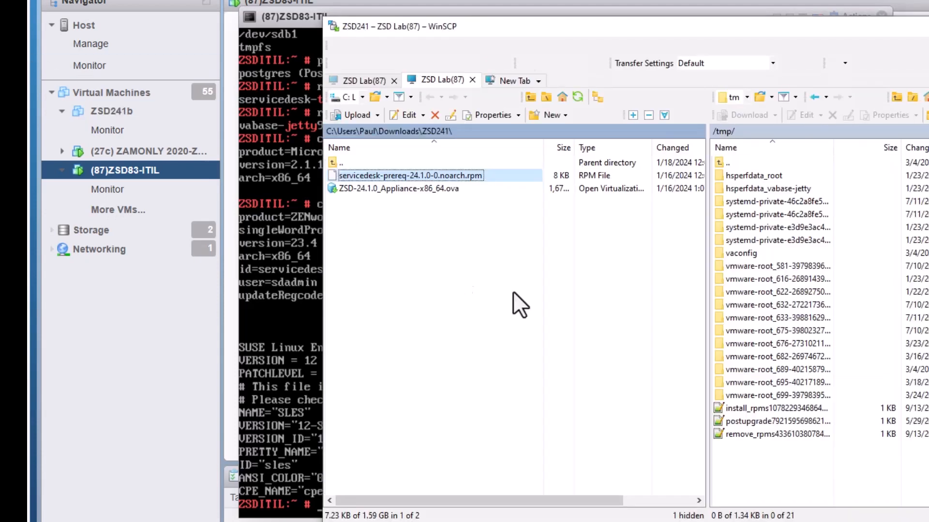
Step: Upload servicedesk-prereq-24.1.0-0.noarch.rpm from the ZSD241 folder to the appliance's /tmp/ directory
left_click(425, 175)
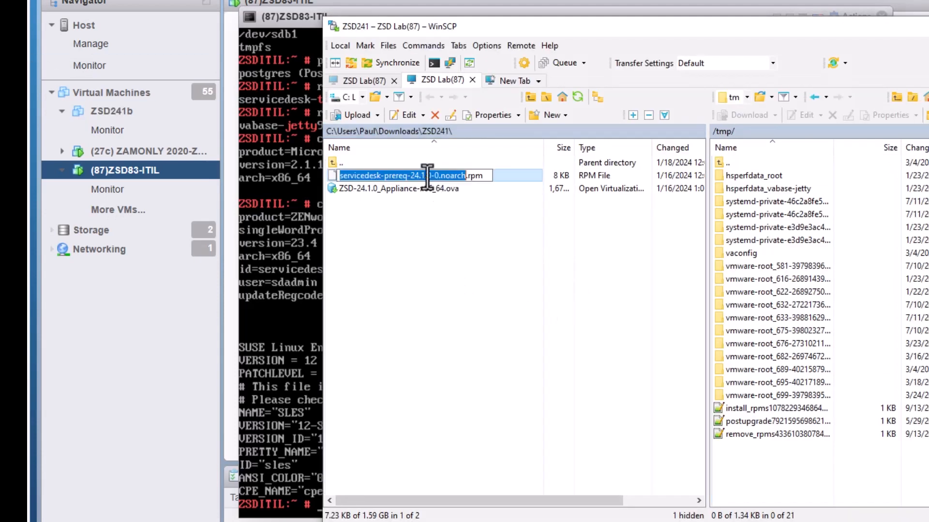
left_click(460, 223)
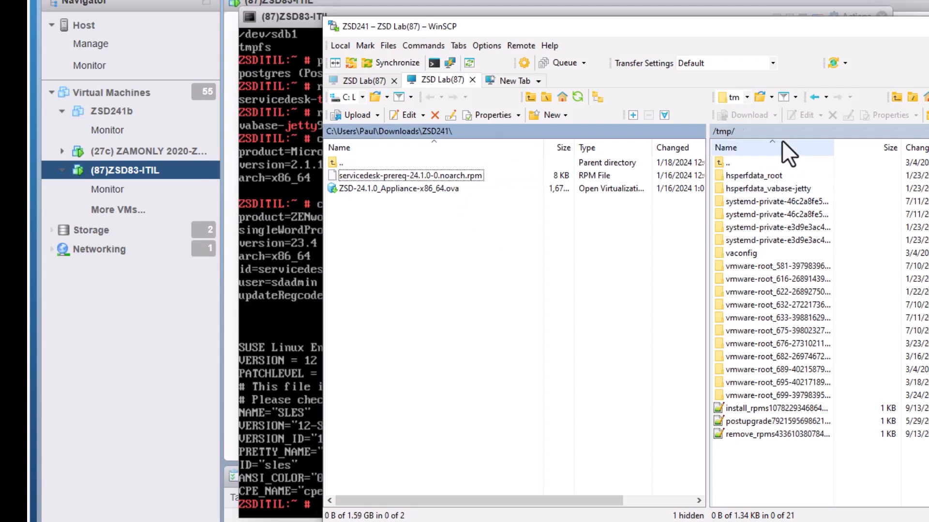
right_click(428, 173)
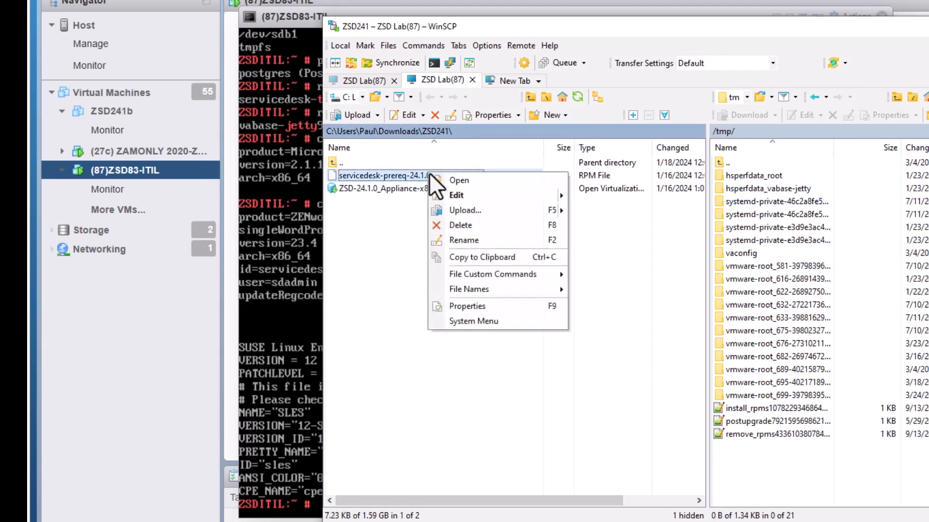
mouse_move(465, 211)
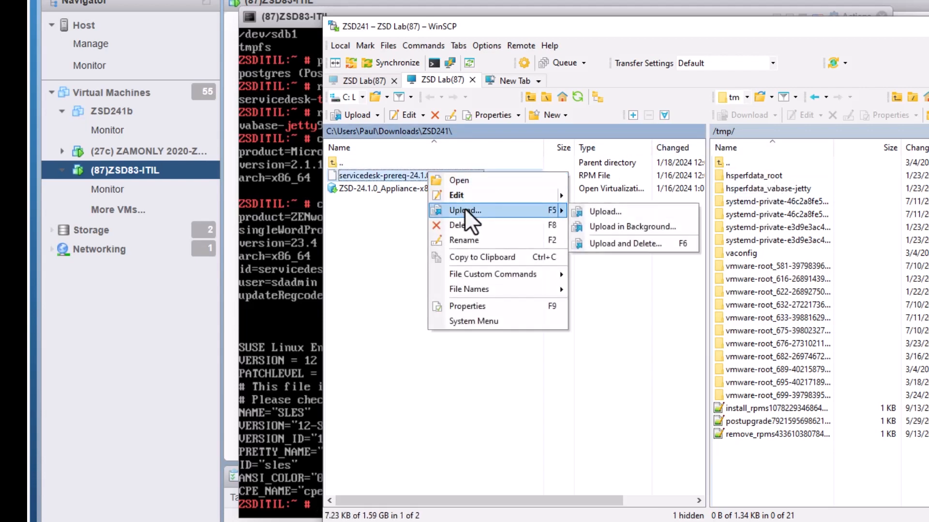
left_click(466, 211)
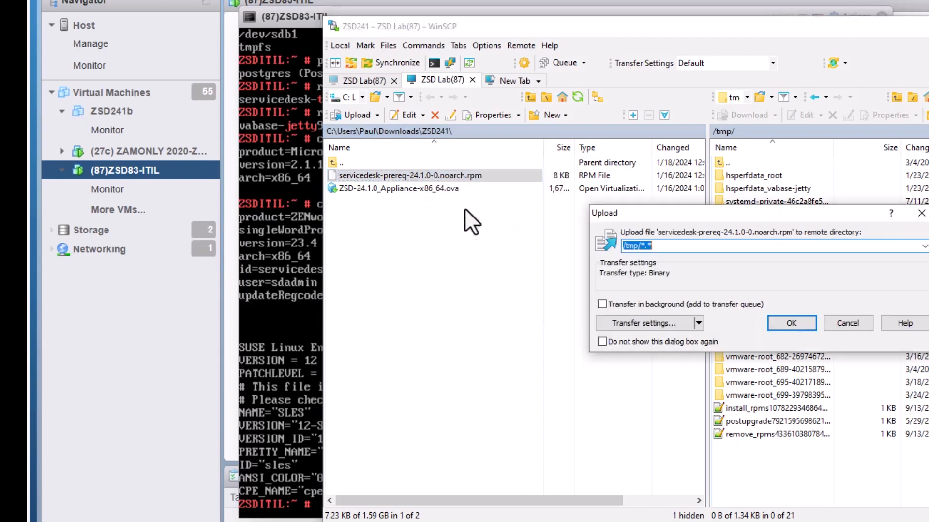
left_click(774, 323)
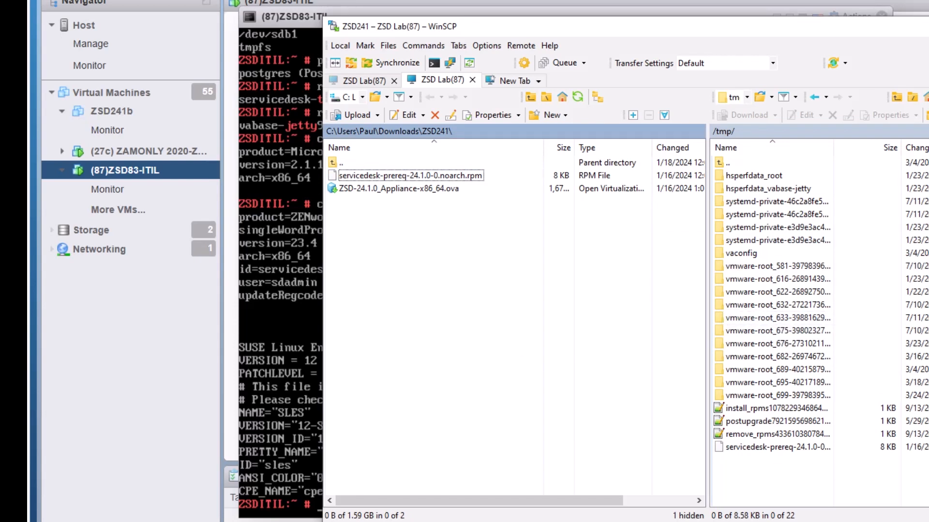
Step: From /tmp, install servicedesk-prereq-24.1.0-0.noarch.rpm with rpm -ihv until it reaches 100%
key("alt+Tab")
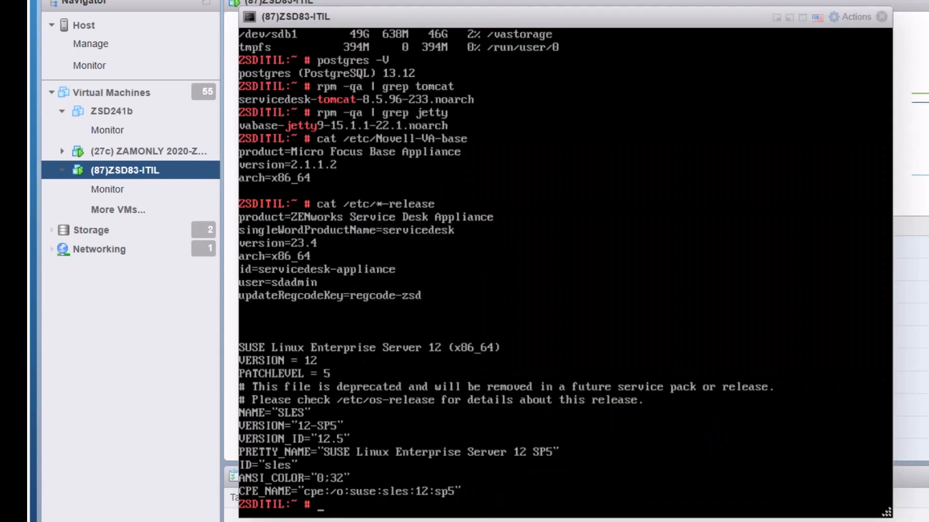
type("cd /tmp")
key("Return")
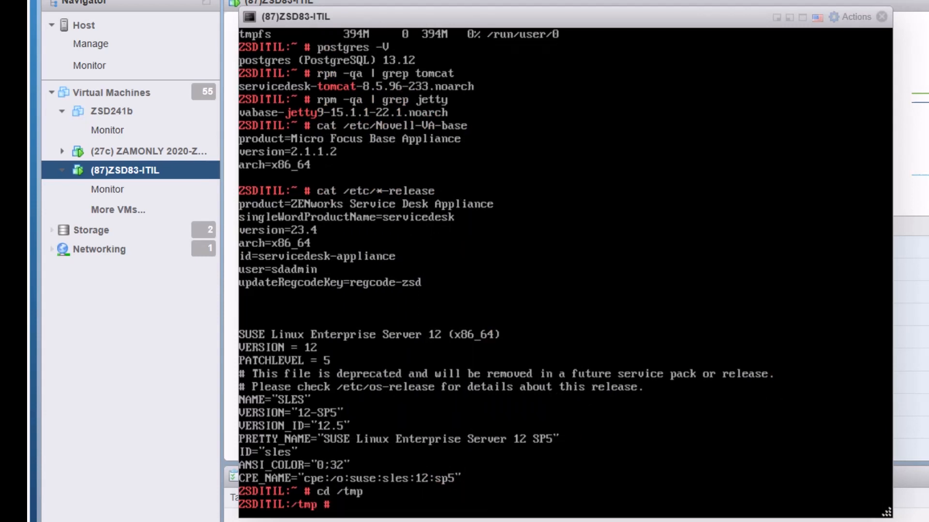
type("rpm ")
type("-i")
type("hv")
type(" serv")
type("vicedesk-")
key("Tab")
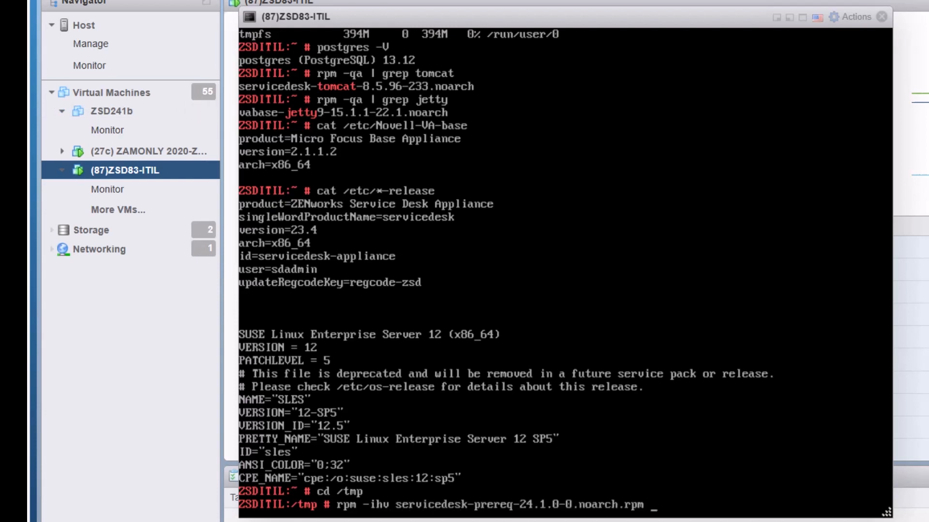
key("Return")
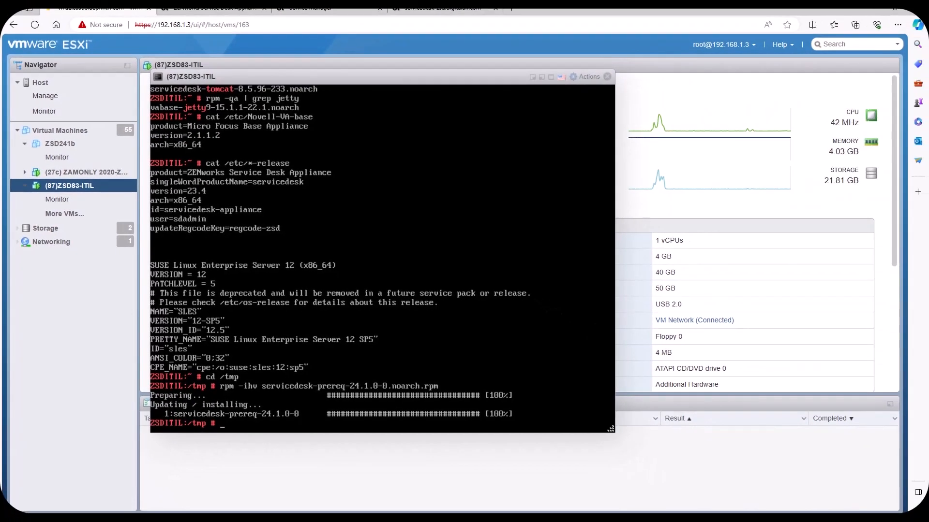
Step: Shut down the 23.4 appliance from its administration page and watch services stop in the console
left_click(225, 8)
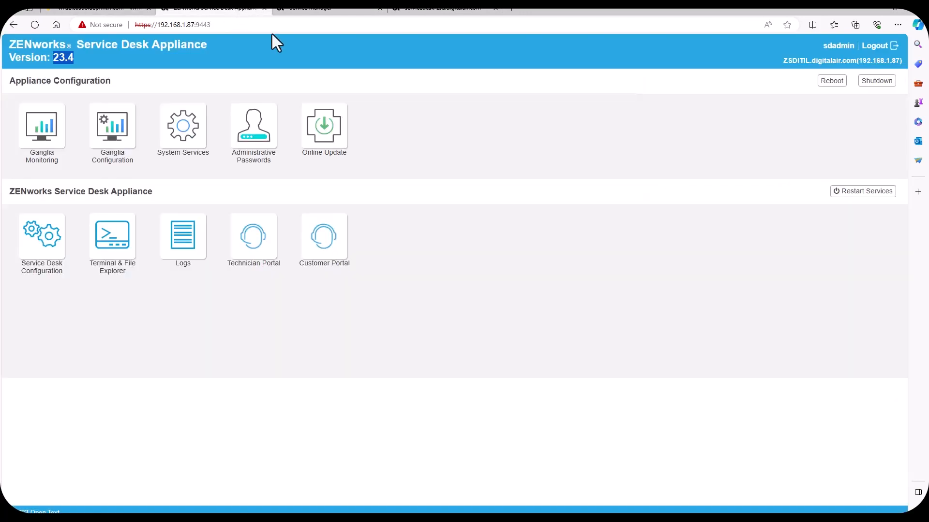
left_click(867, 82)
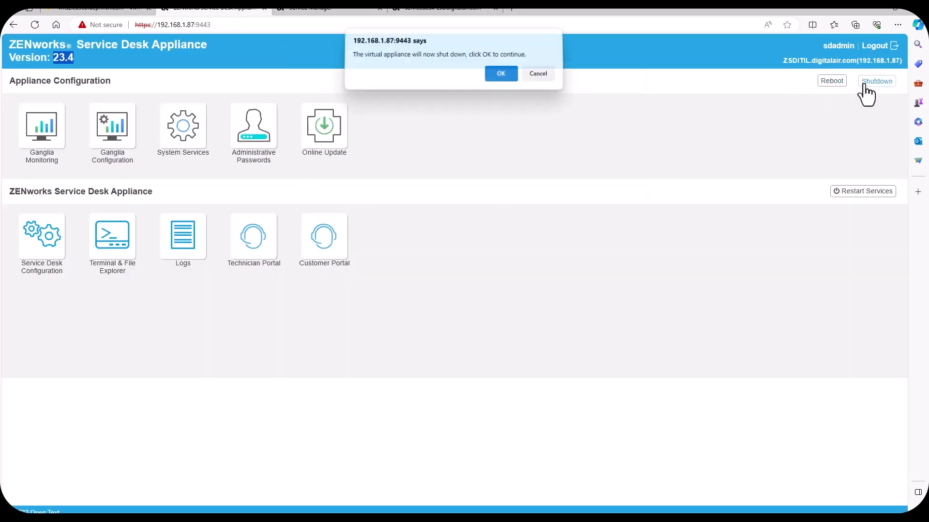
left_click(500, 77)
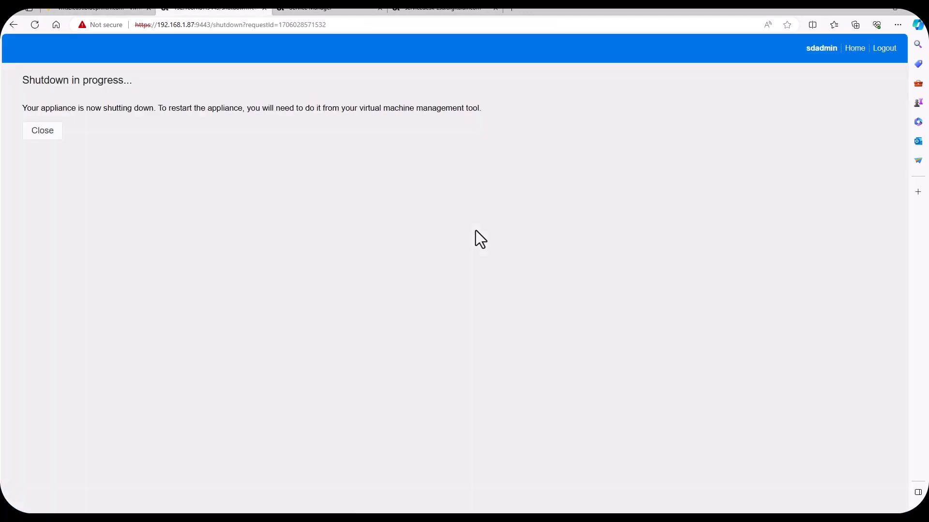
left_click(108, 8)
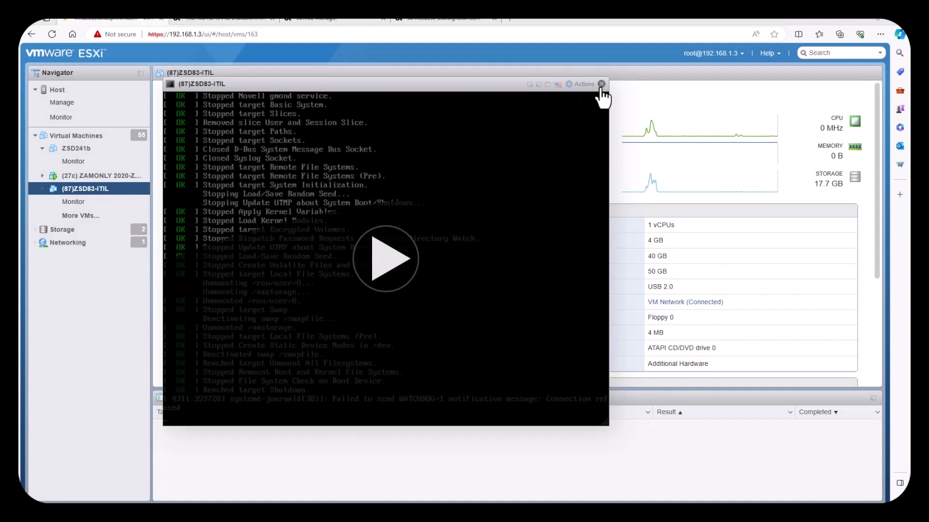
Step: Capture the 50 GB Hard disk 2 backing path of ZSD83-ITIL, check datastores, and open ZSD241b
left_click(601, 84)
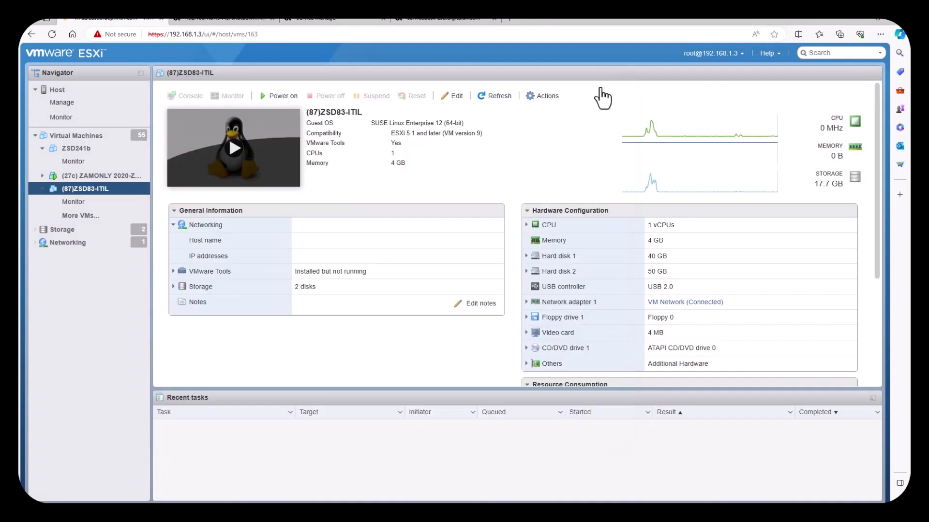
right_click(94, 194)
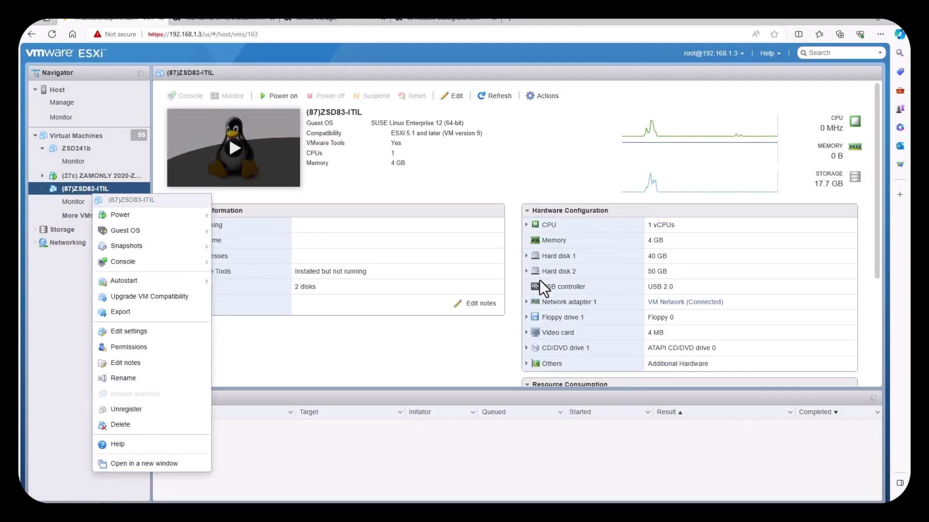
left_click(555, 275)
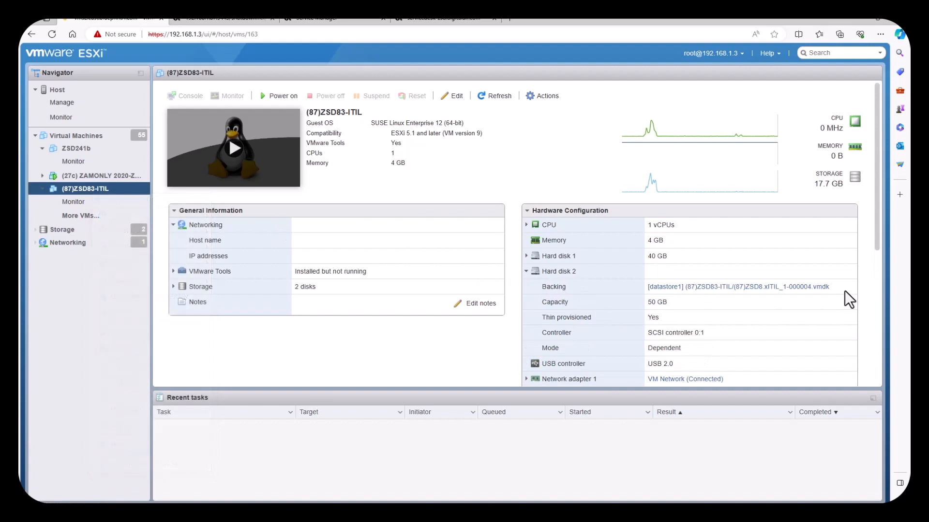
left_click_drag(843, 290, 645, 289)
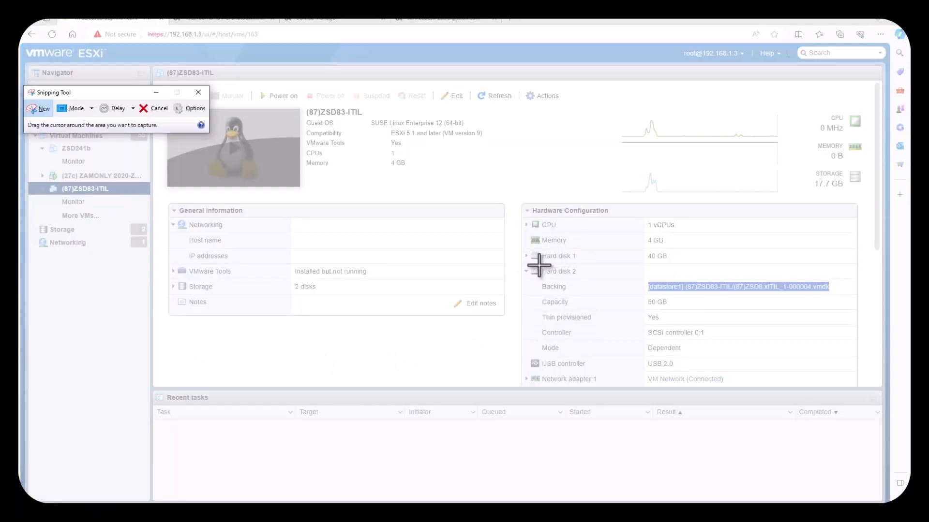
left_click_drag(521, 268, 842, 315)
left_click_drag(582, 191, 0, 248)
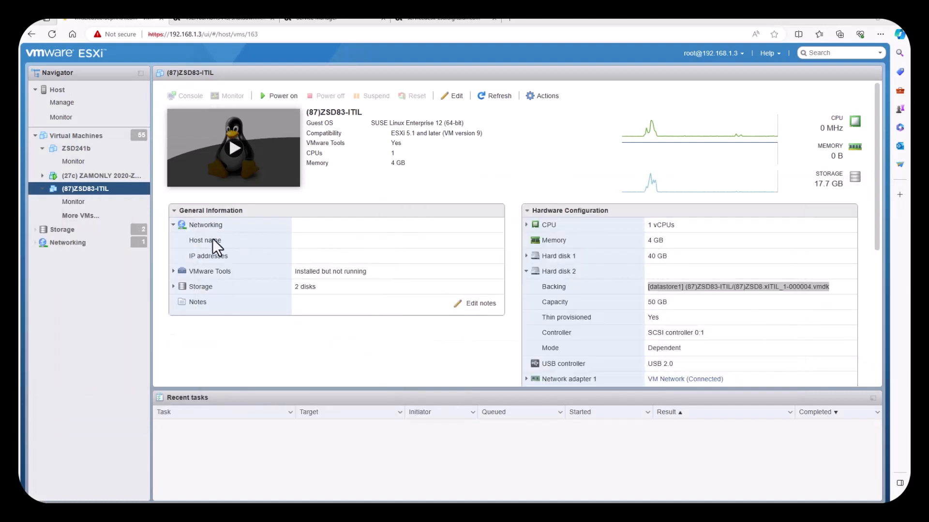
left_click(92, 231)
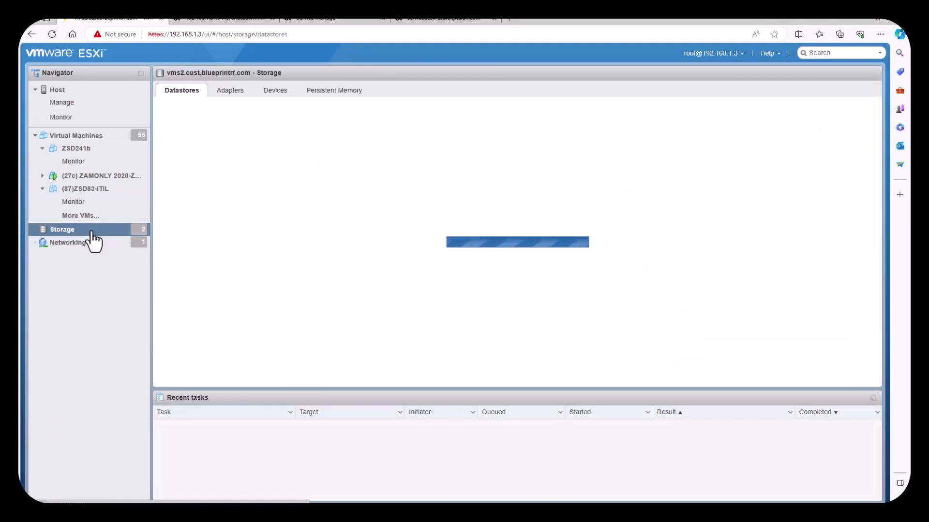
left_click(91, 151)
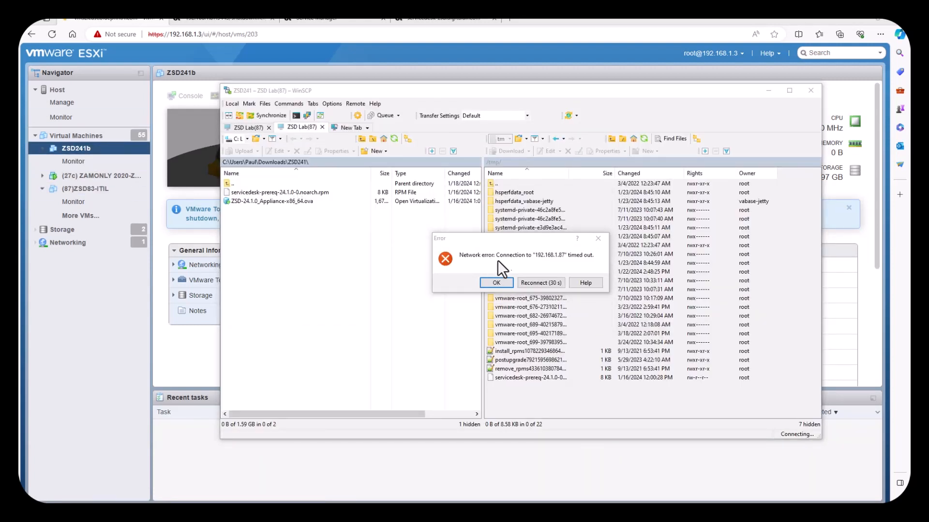
Step: Dismiss WinSCP's timeout error, close WinSCP, and show the (87)ZSD83-ITIL VM summary
left_click(497, 283)
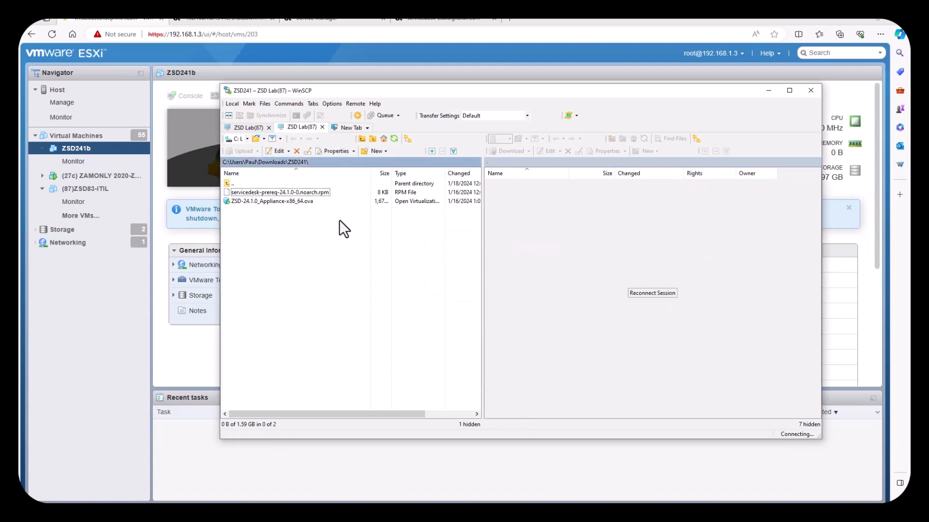
left_click(273, 201)
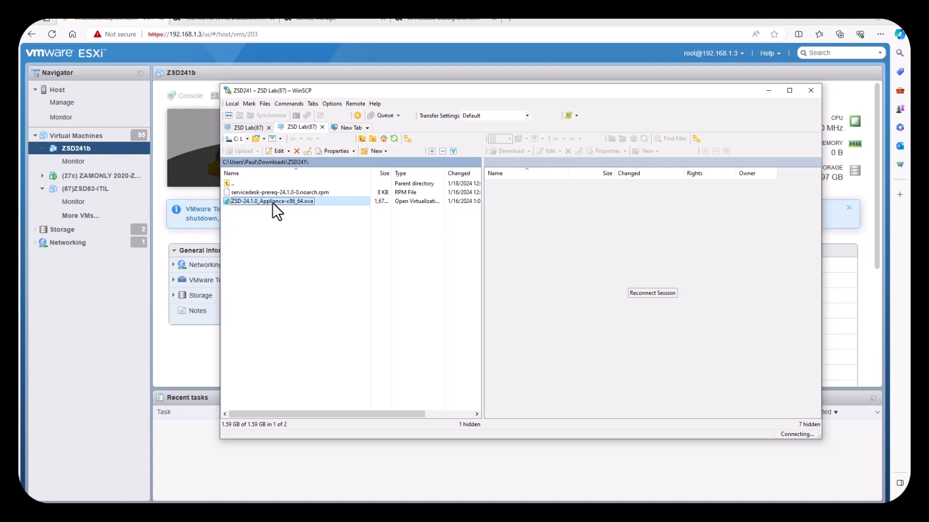
left_click(811, 92)
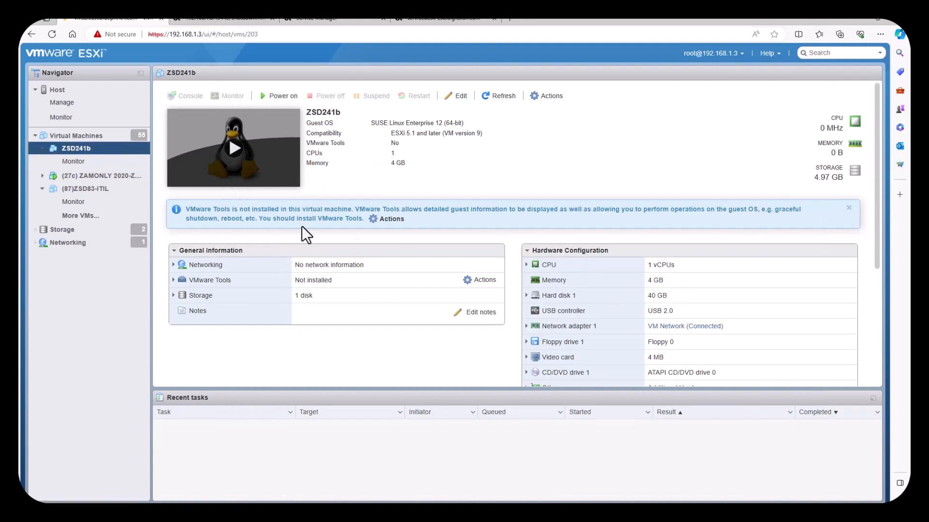
left_click(88, 190)
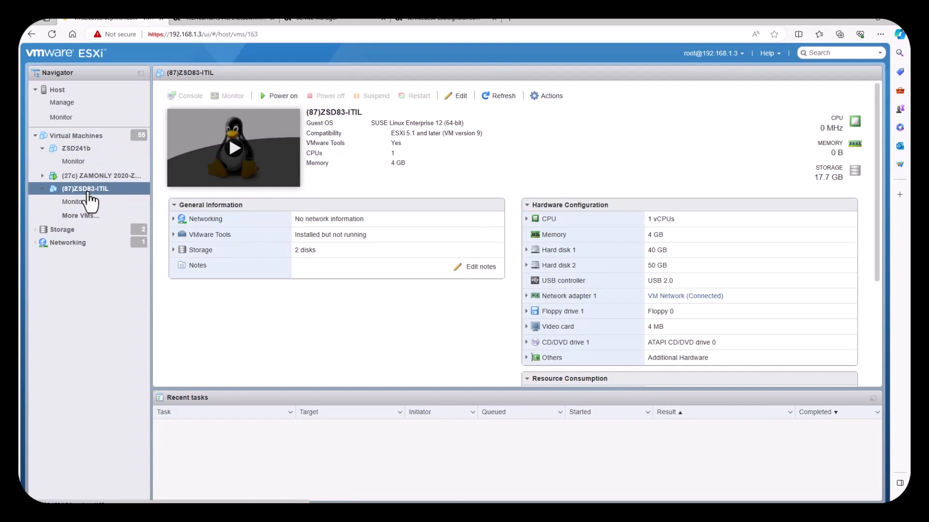
Step: Browse datastore1's (87)ZSD83-ITIL folder and select the 465 MB 000004 vmdk disk file
left_click(72, 230)
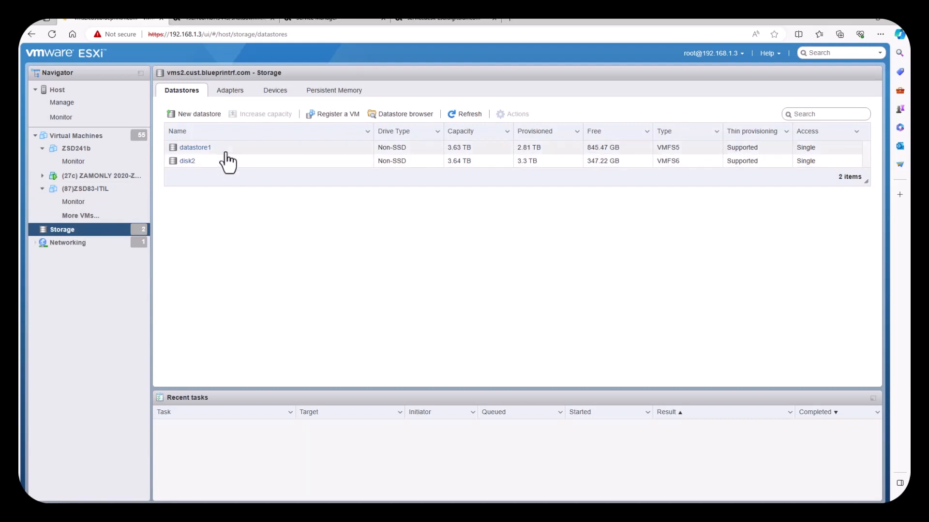
left_click(379, 115)
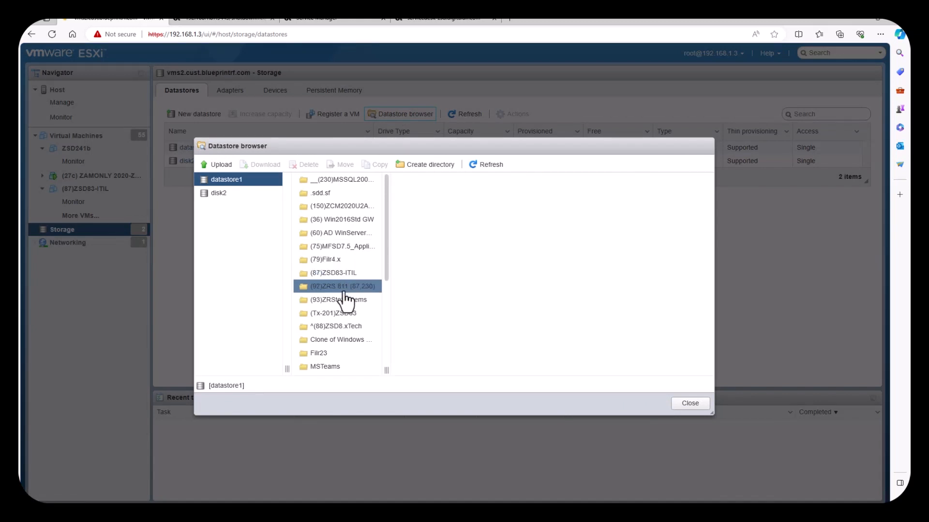
left_click(341, 274)
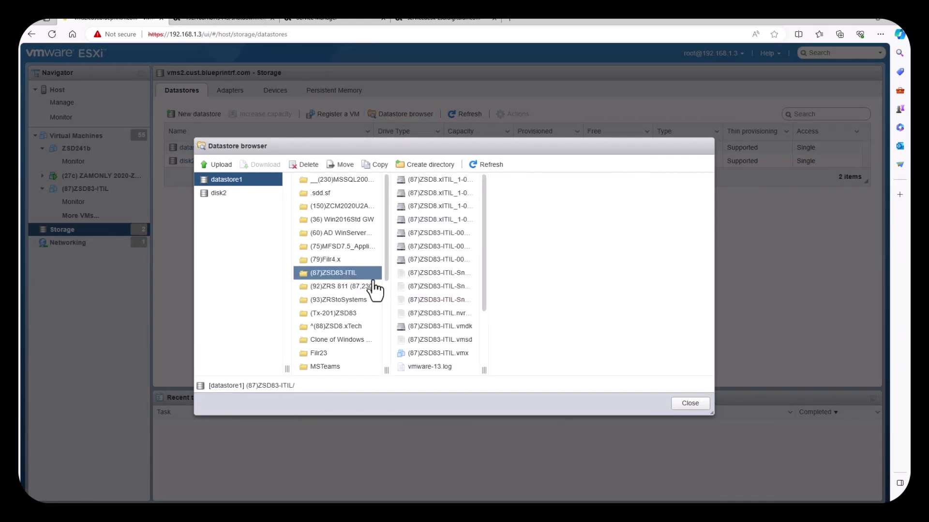
left_click(453, 262)
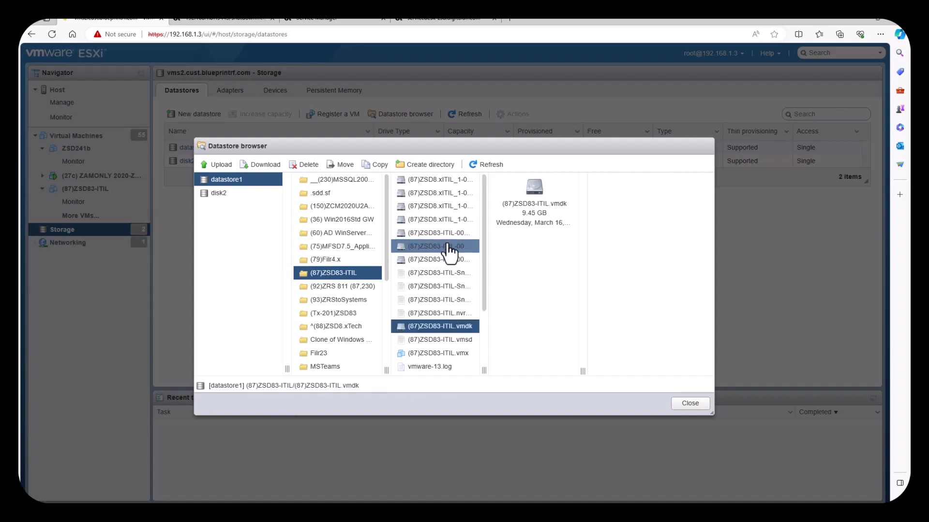
left_click(442, 221)
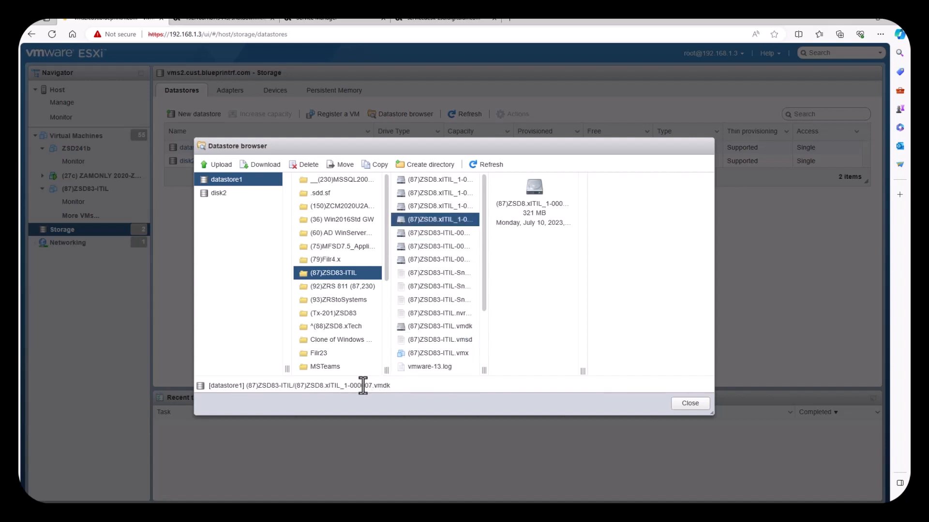
left_click(451, 207)
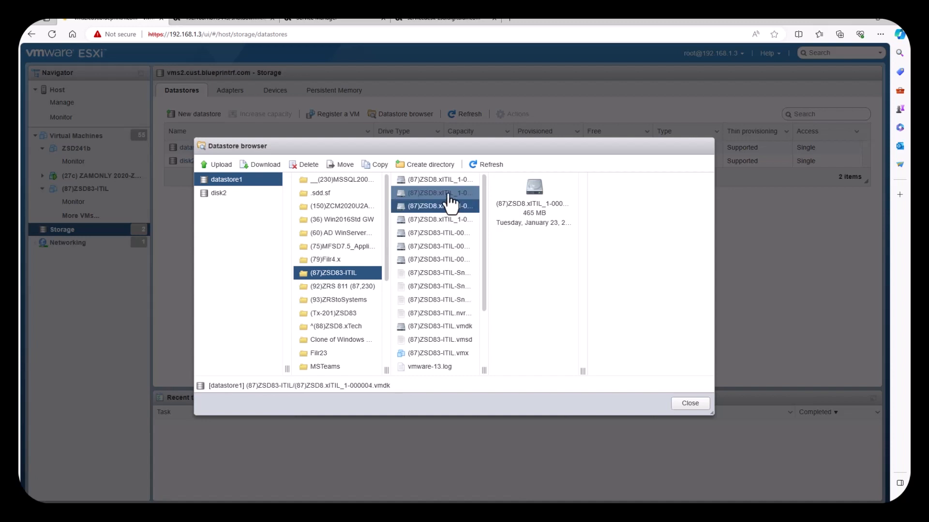
Step: Copy the disk into datastore1's ZSD241b folder, then open the ZSD241b VM summary
left_click(376, 165)
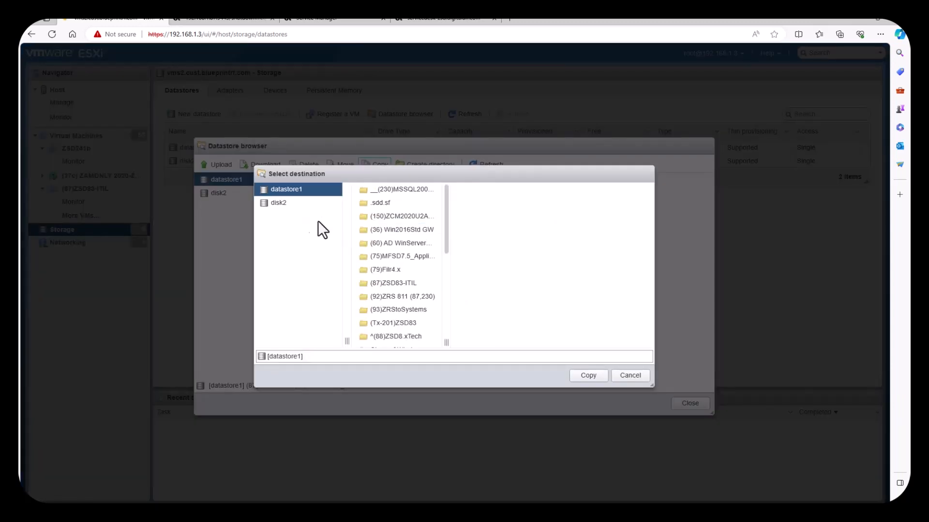
left_click(289, 206)
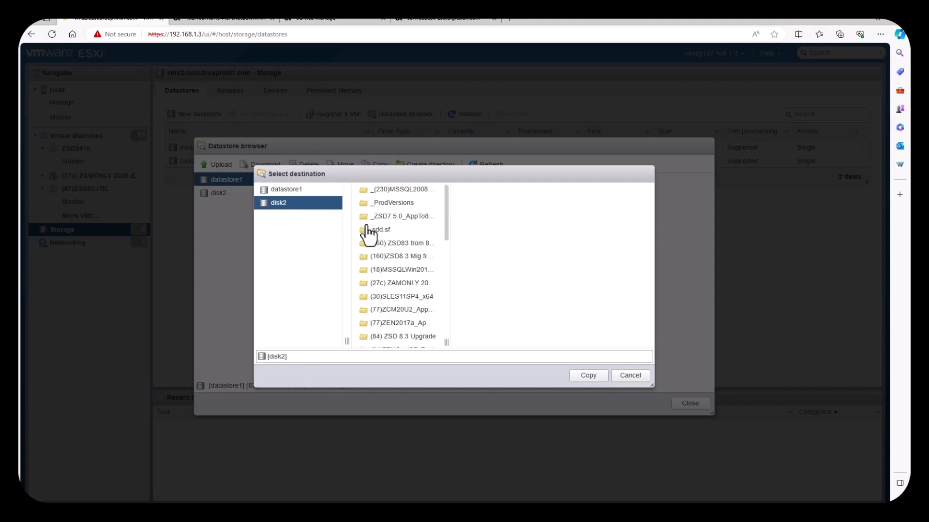
left_click_drag(446, 223, 454, 337)
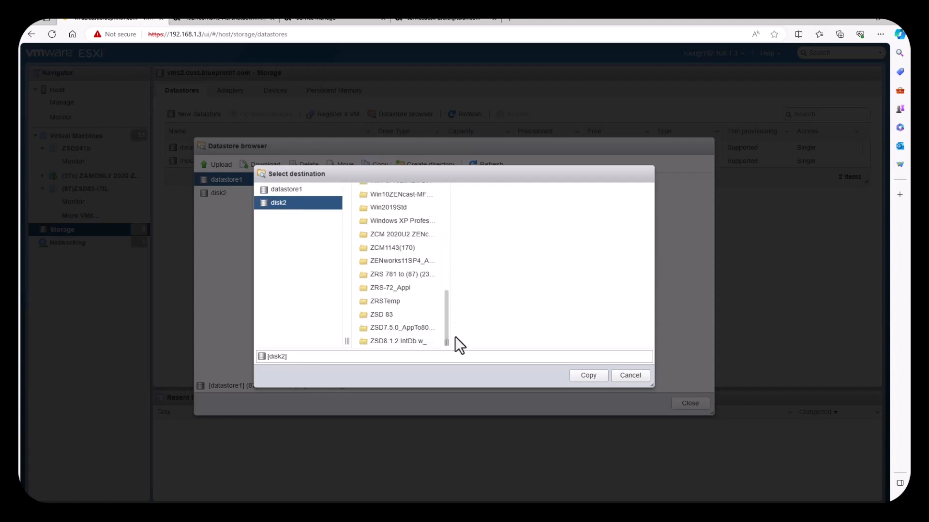
left_click(292, 189)
left_click_drag(444, 231, 451, 344)
left_click(402, 315)
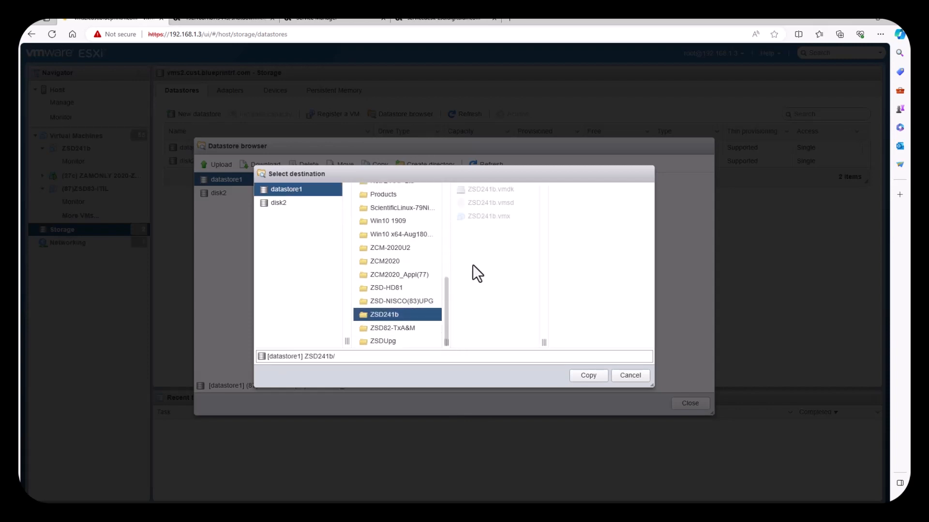
left_click(588, 376)
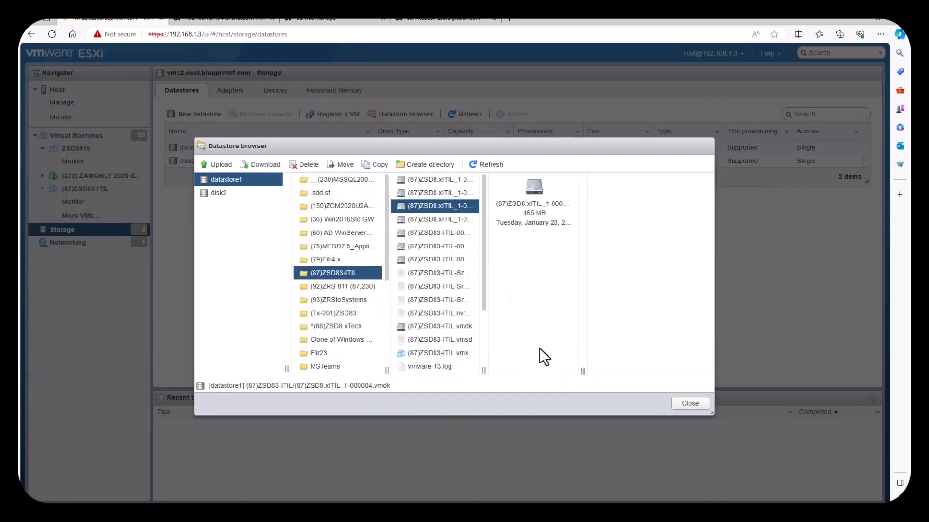
left_click(686, 404)
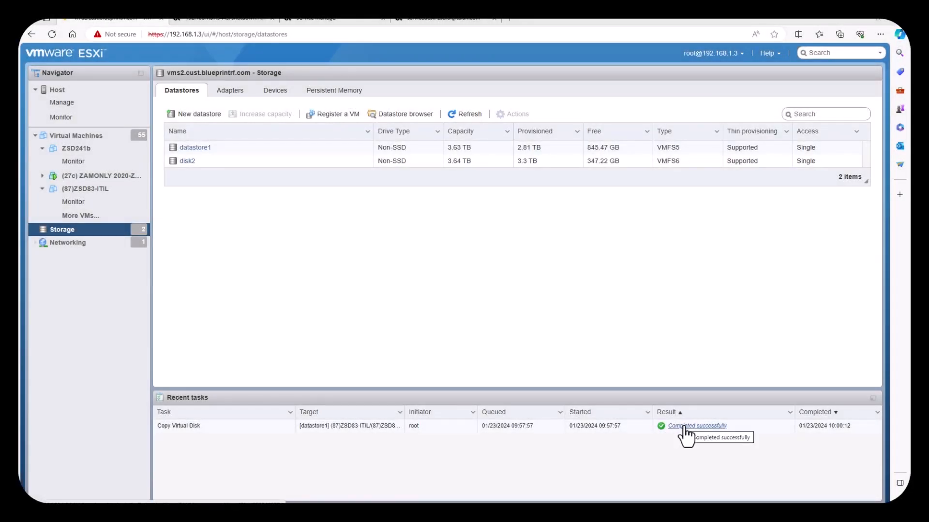
left_click(77, 149)
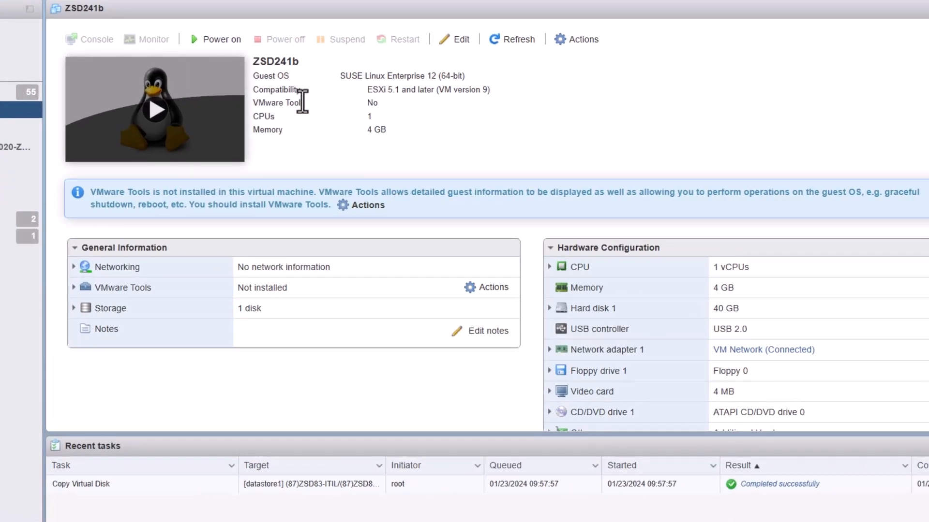
Step: In ZSD241b's Edit settings, add a new existing hard disk
left_click(566, 40)
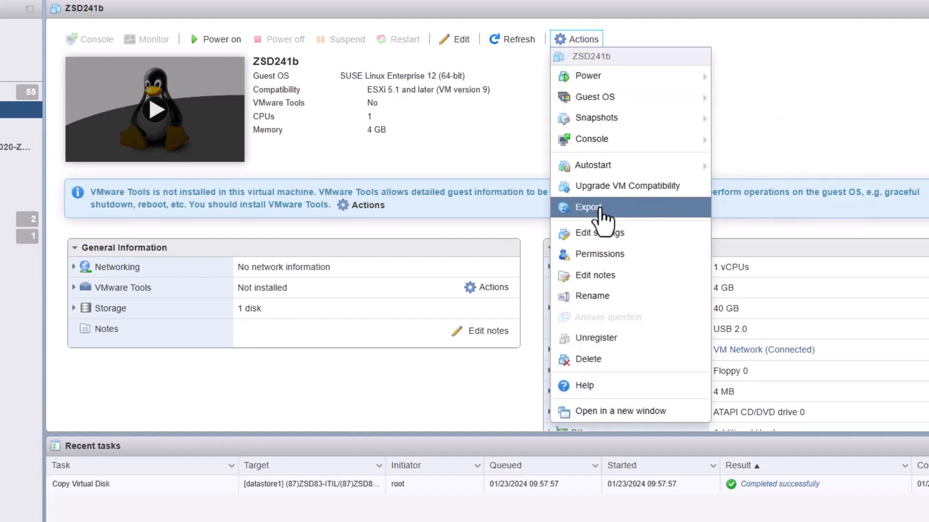
left_click(576, 233)
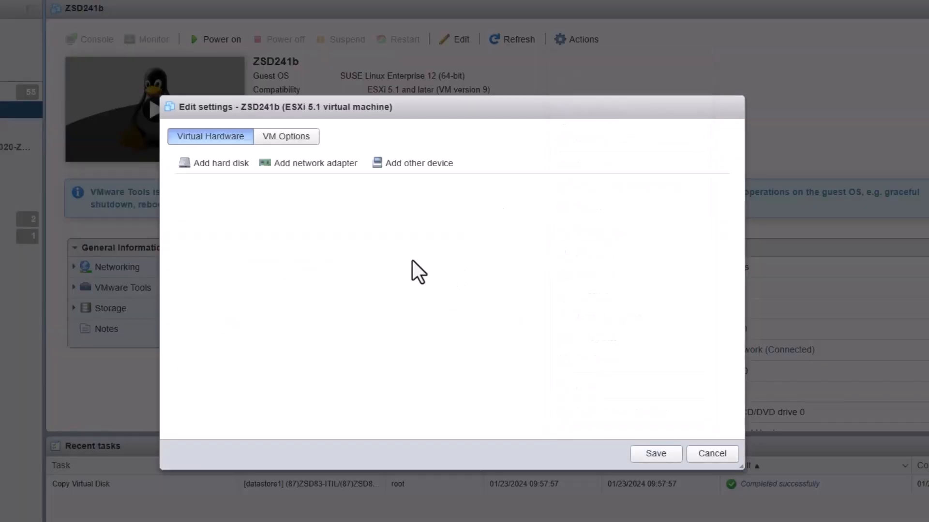
left_click(232, 167)
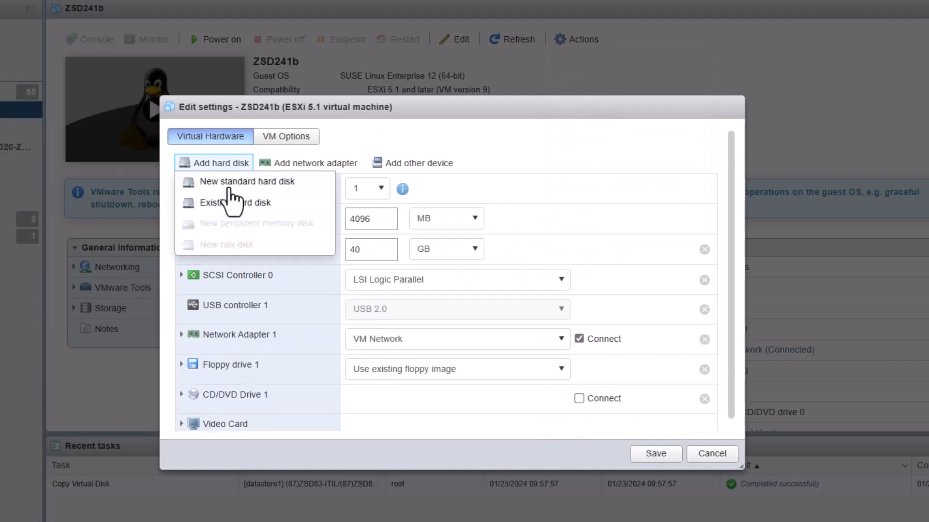
left_click(225, 204)
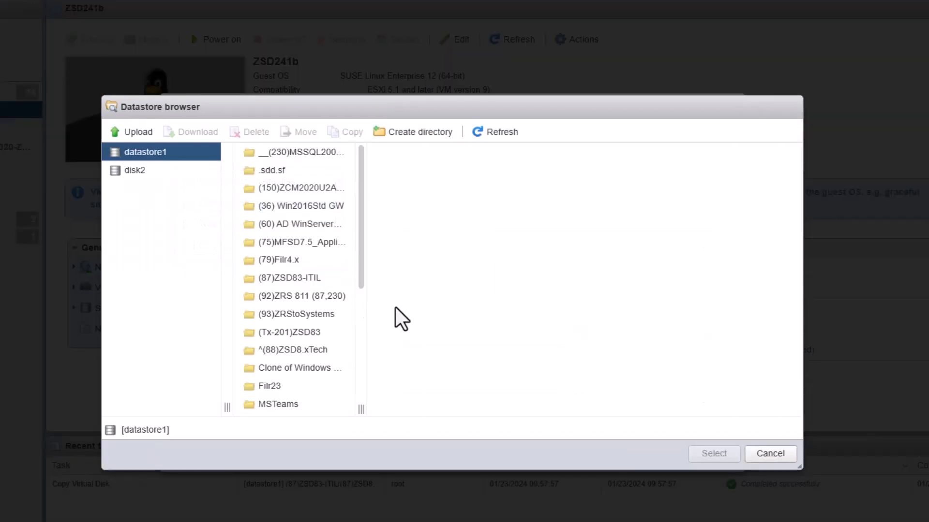
Step: Attach the copied 000004 vmdk from ZSD241b as a second disk, save, and power on
left_click(360, 391)
scroll(363, 398, "down", 1)
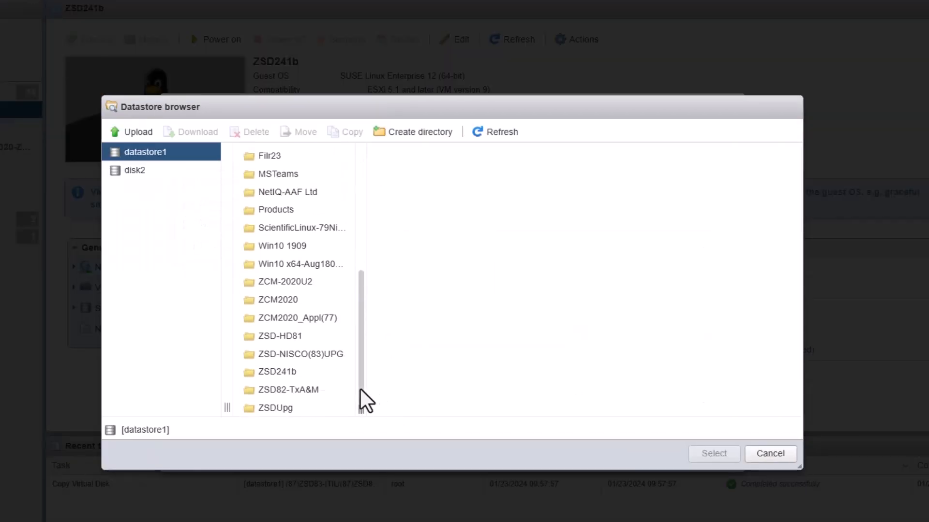
left_click(310, 375)
left_click(425, 174)
left_click(427, 154)
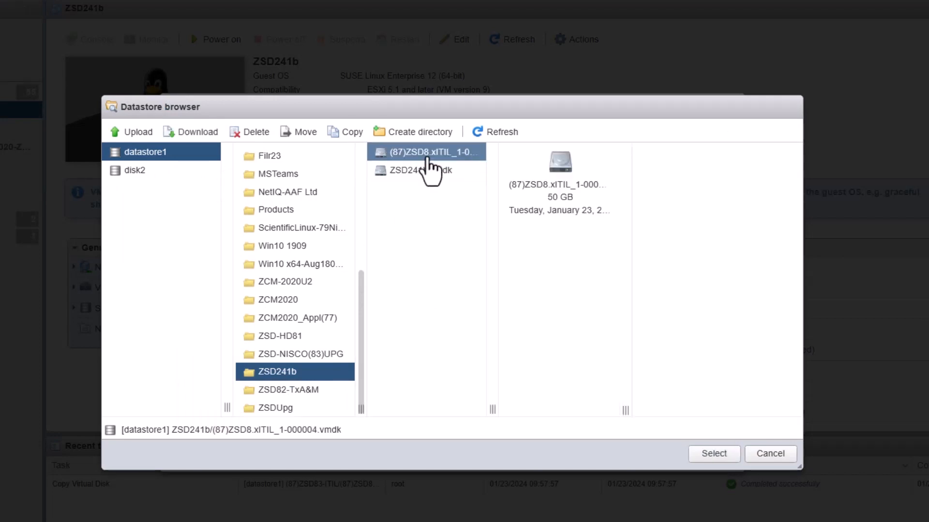
left_click(709, 456)
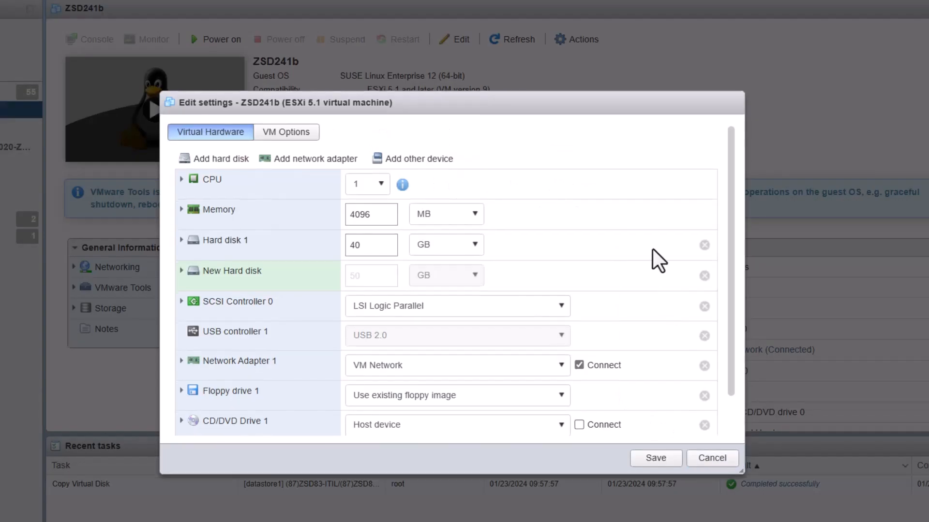
left_click(655, 462)
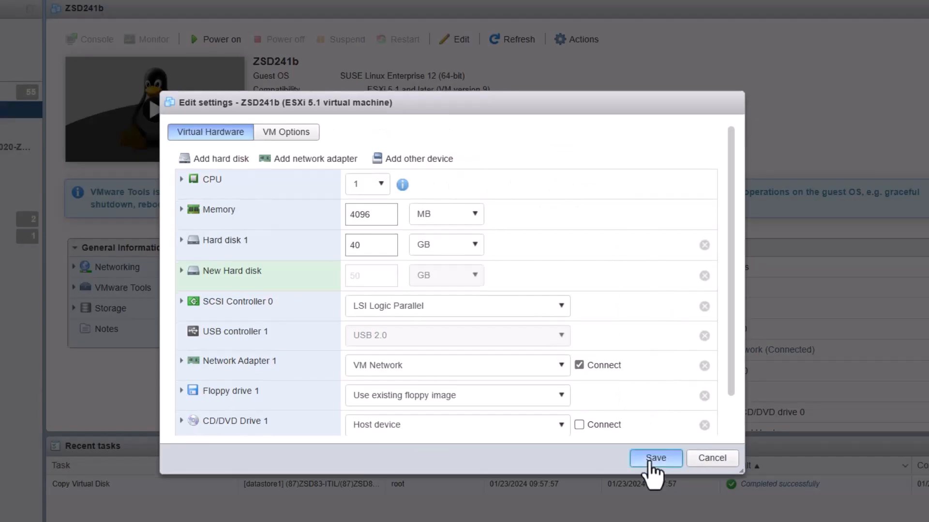
left_click(573, 249)
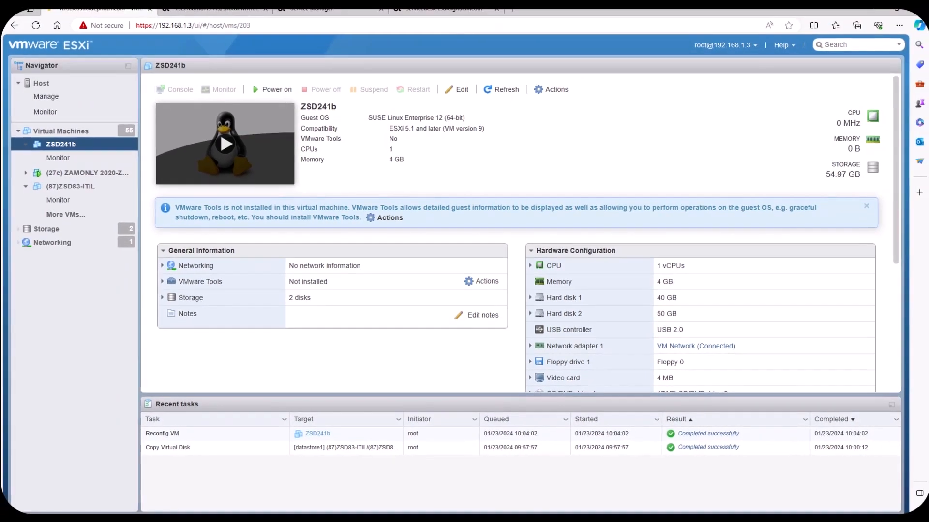
left_click(226, 143)
Step: Open the VM console and enter the root and sdadmin passwords with their confirmations
left_click(216, 160)
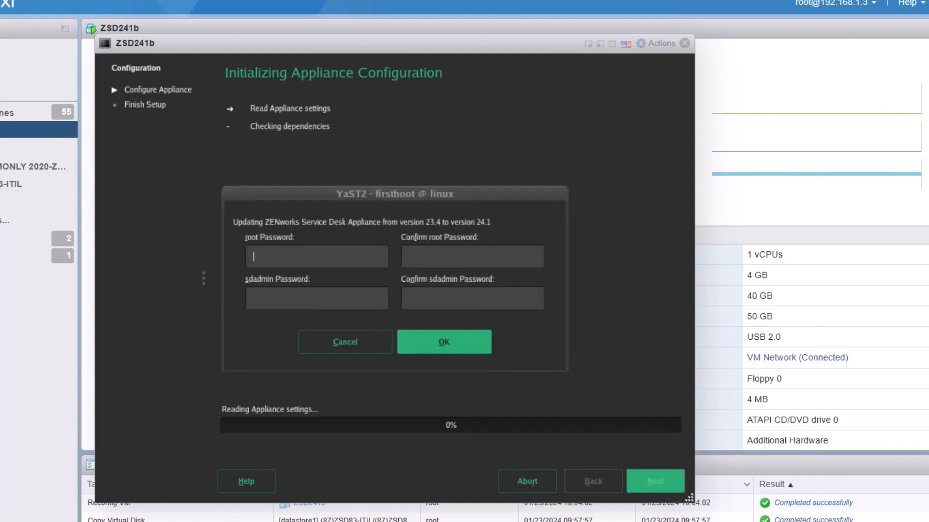
type("••••••")
key("Tab")
type("•••••")
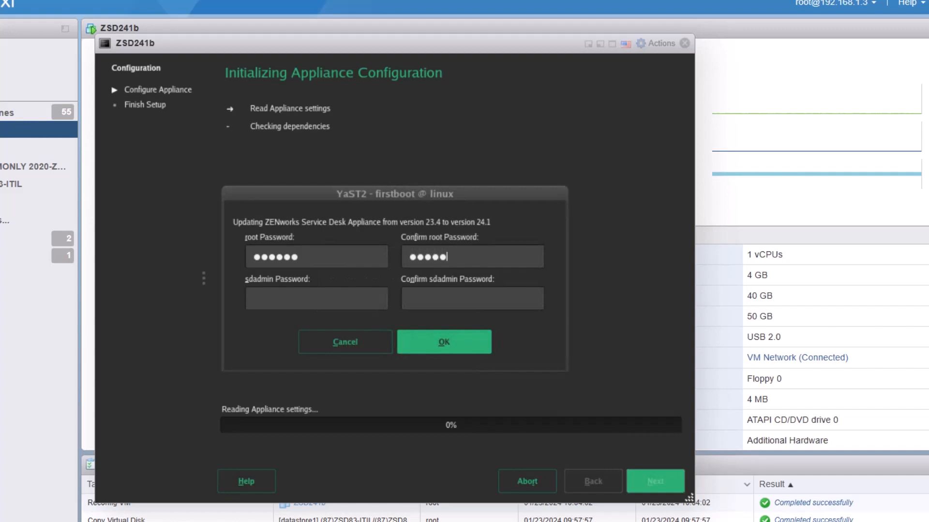
type("•")
key("Tab")
type("••••••")
key("Tab")
type("••••")
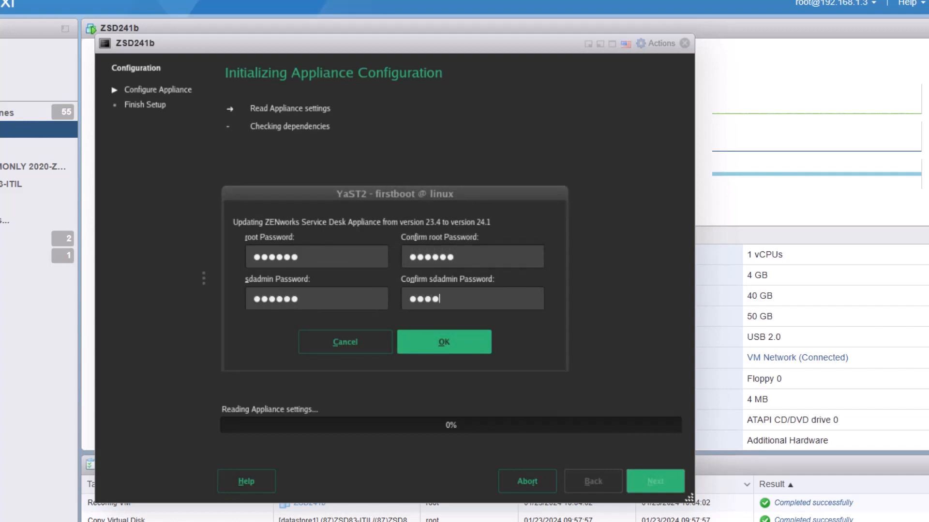
type("••")
Step: Submit the passwords and accept the default network settings so firstboot completes
left_click(459, 341)
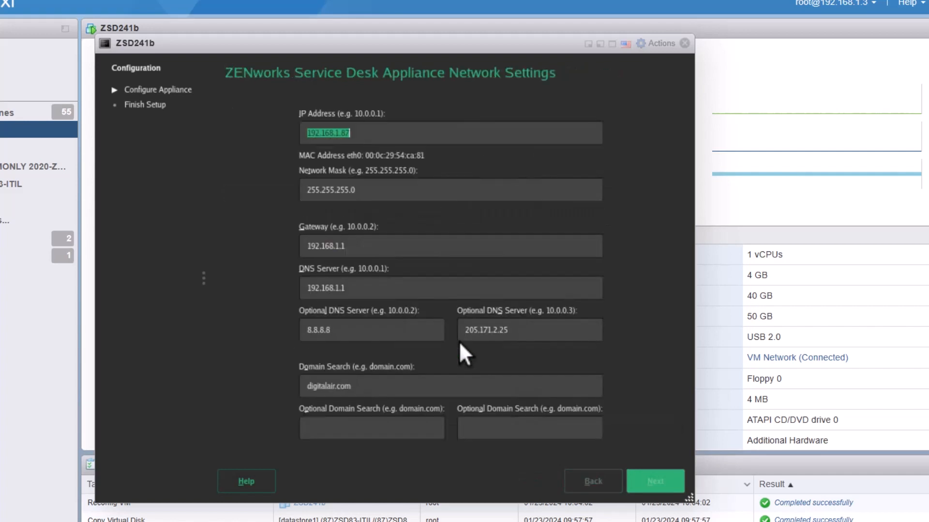
key("Return")
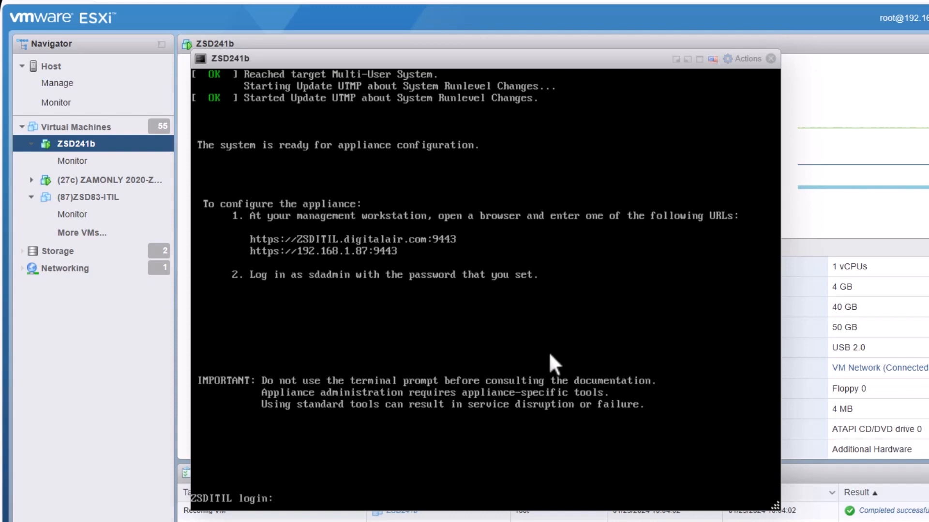
Step: Log in as root and display release info from /etc/*-release and /etc/Novell-VA-base
type("root")
key("Return")
key("Return")
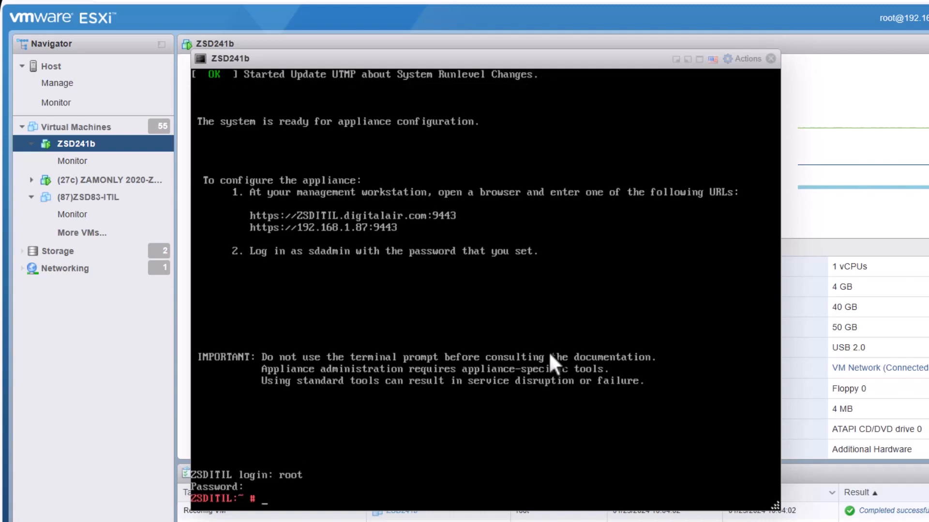
type("cat /etc/*-release")
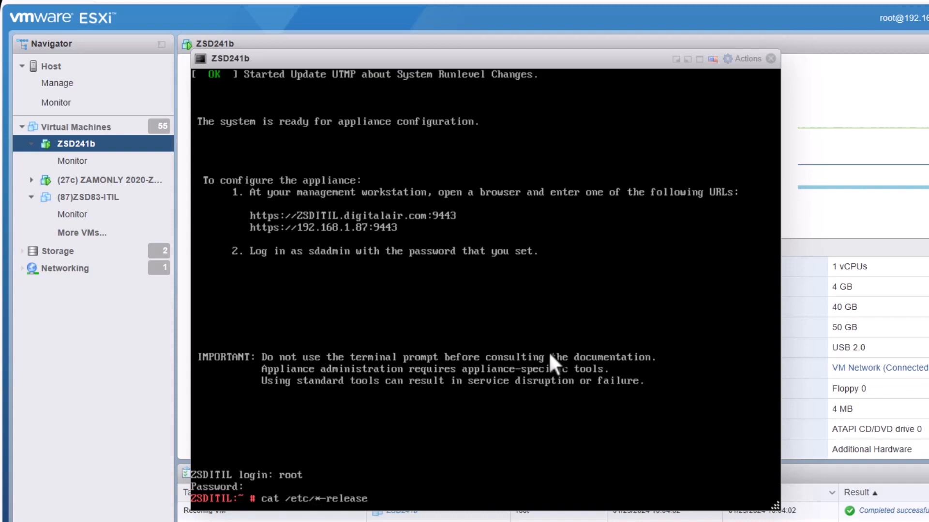
key("Return")
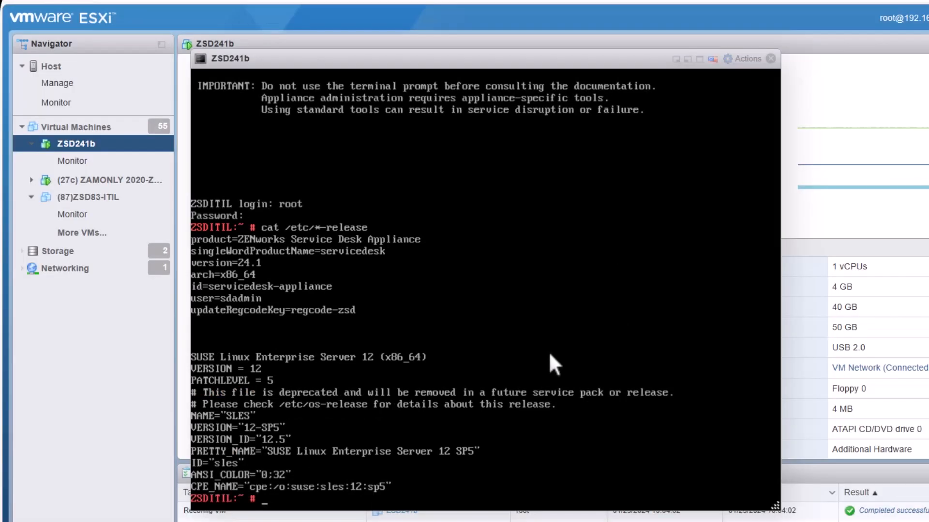
key("Up")
key("BackSpace")
key("BackSpace")
key("BackSpace")
key("BackSpace")
key("BackSpace")
key("BackSpace")
key("BackSpace")
key("BackSpace")
key("BackSpace")
type("Novell-")
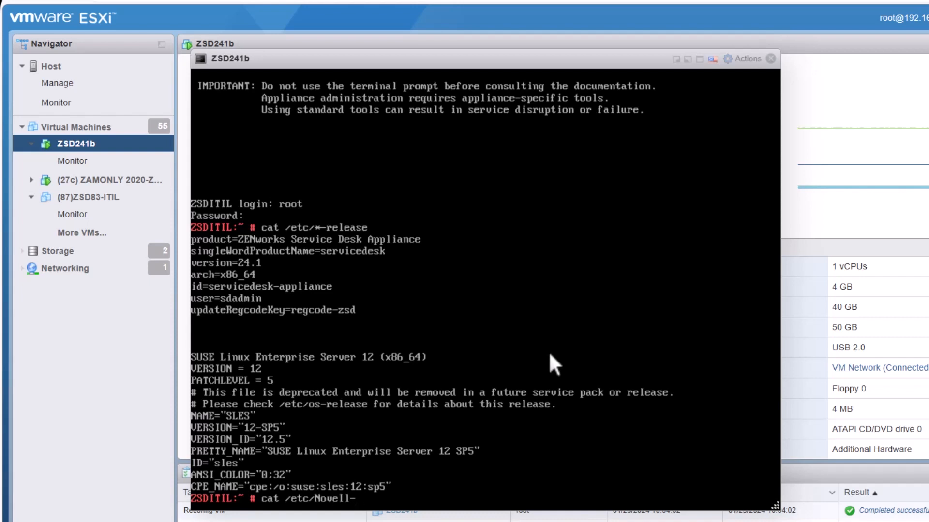
type("VA-base")
key("Return")
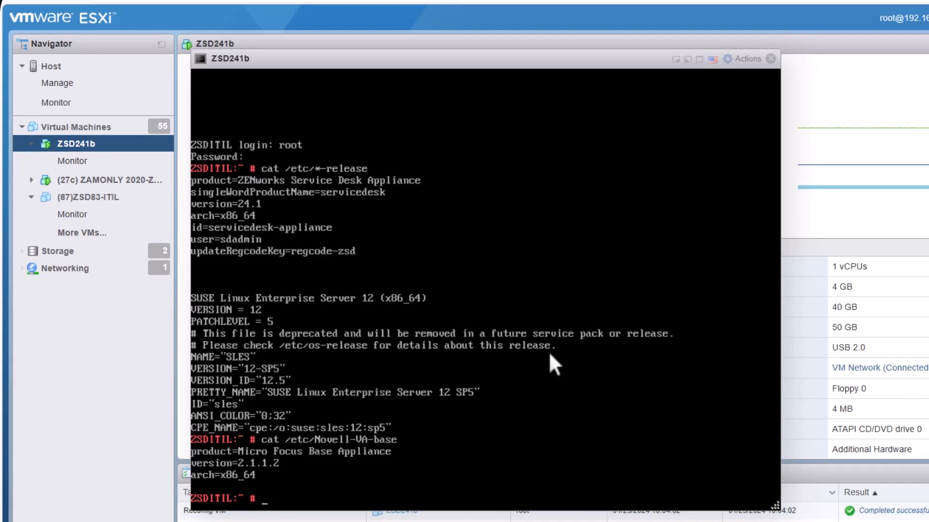
Step: List installed jetty and tomcat packages, check PostgreSQL with postgres -V, then return to the browser
type("rpm -qa | grep jetty")
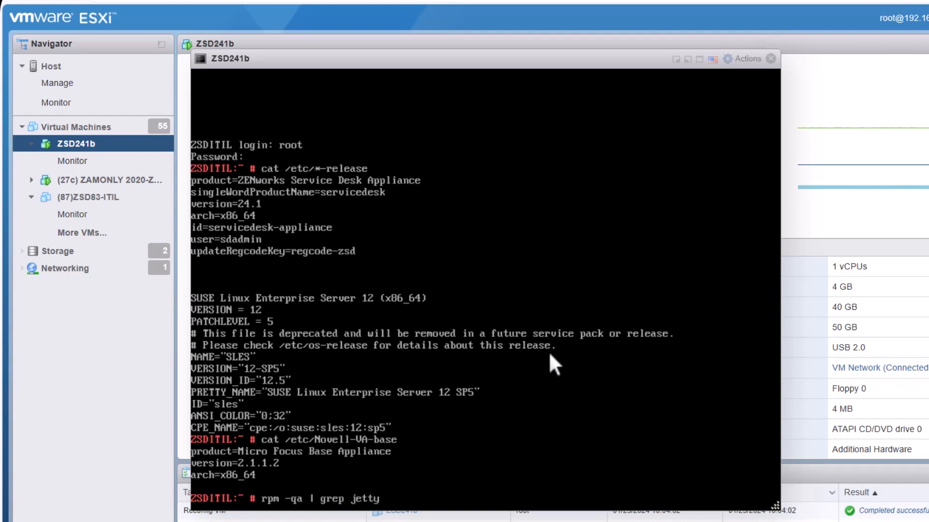
key("Return")
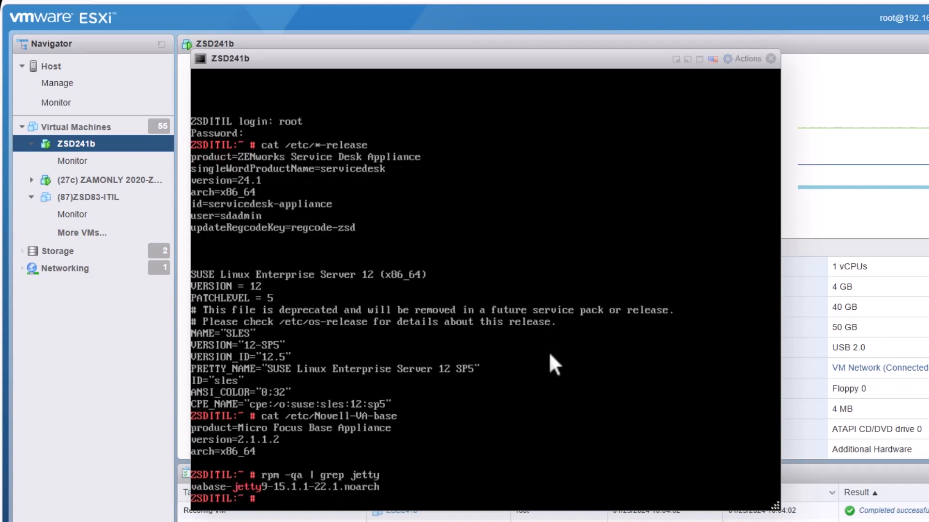
key("Up")
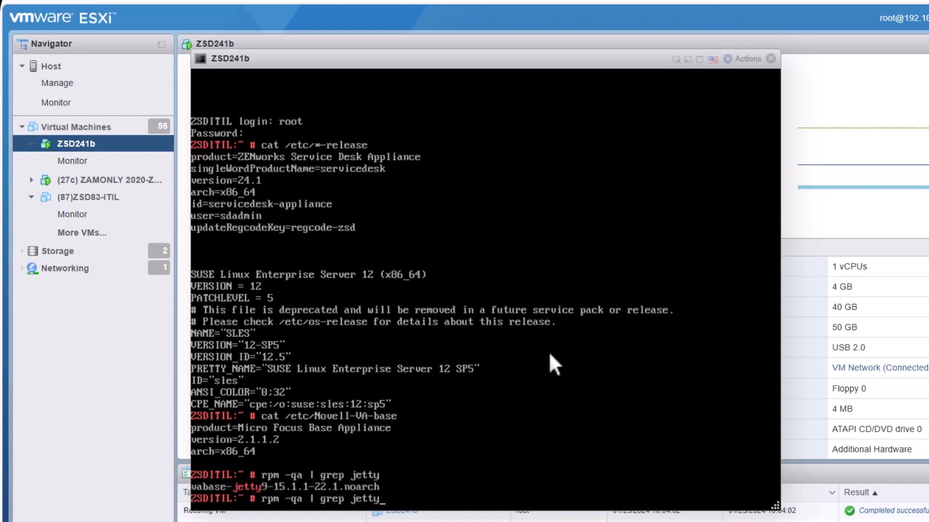
key("BackSpace")
key("BackSpace")
key("BackSpace")
key("BackSpace")
key("BackSpace")
type("tomcat")
key("Return")
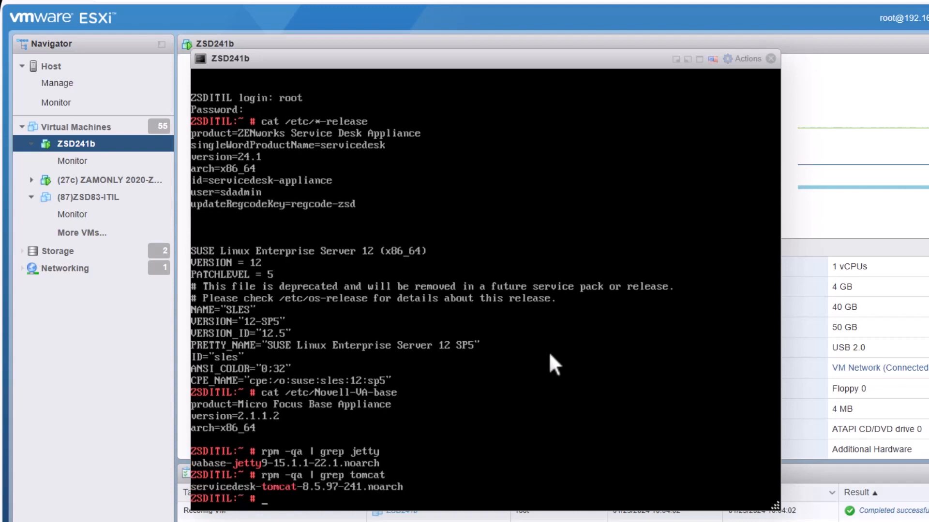
type("postgres -V")
key("Return")
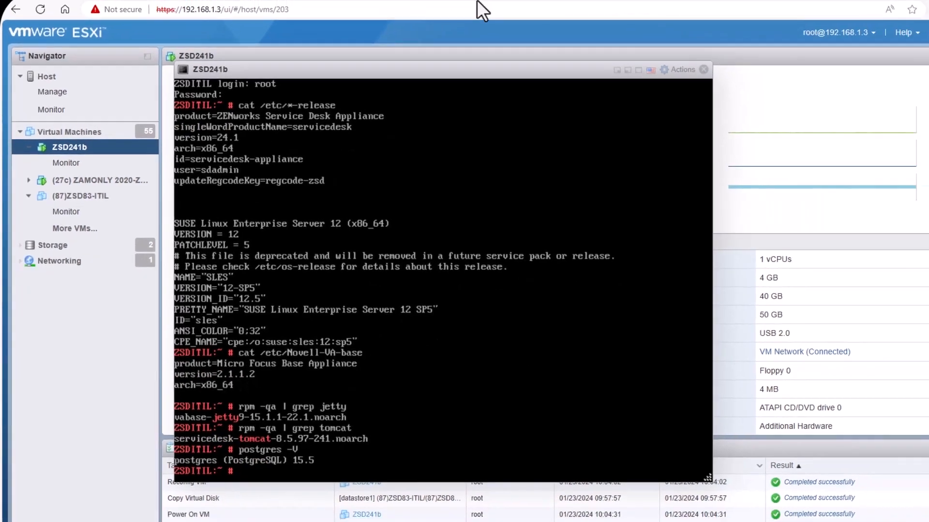
left_click(336, 18)
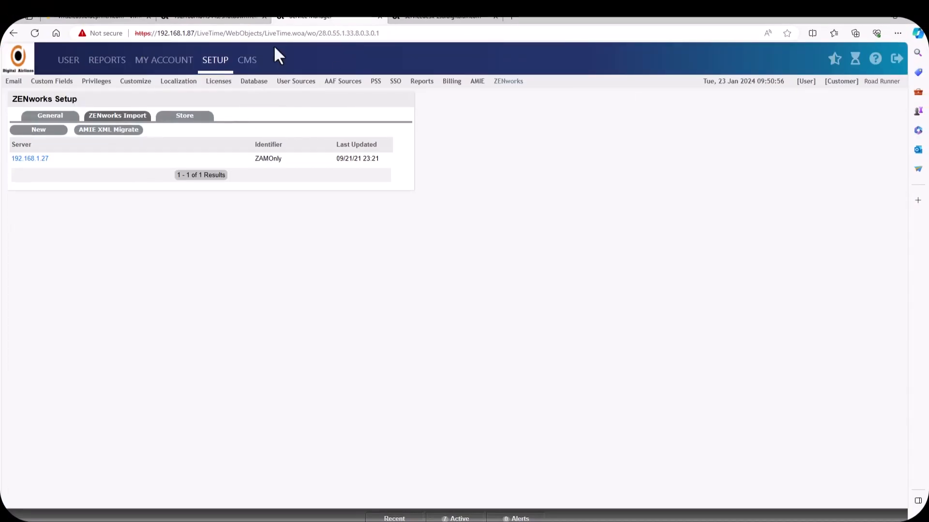
Step: Strip /shutdown?requestId from the admin tab's URL and load the appliance administration root
left_click(227, 17)
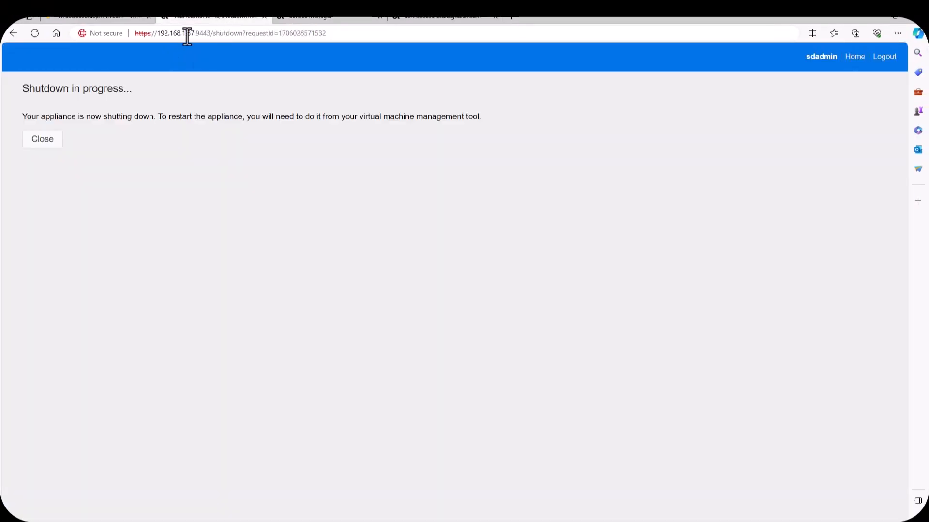
left_click(195, 34)
left_click(197, 34)
left_click_drag(210, 33, 427, 50)
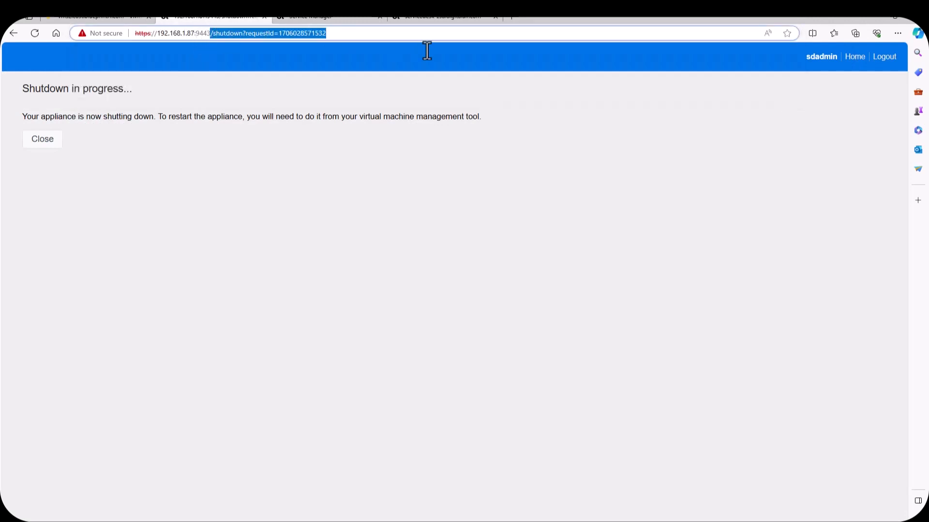
key("BackSpace")
key("Return")
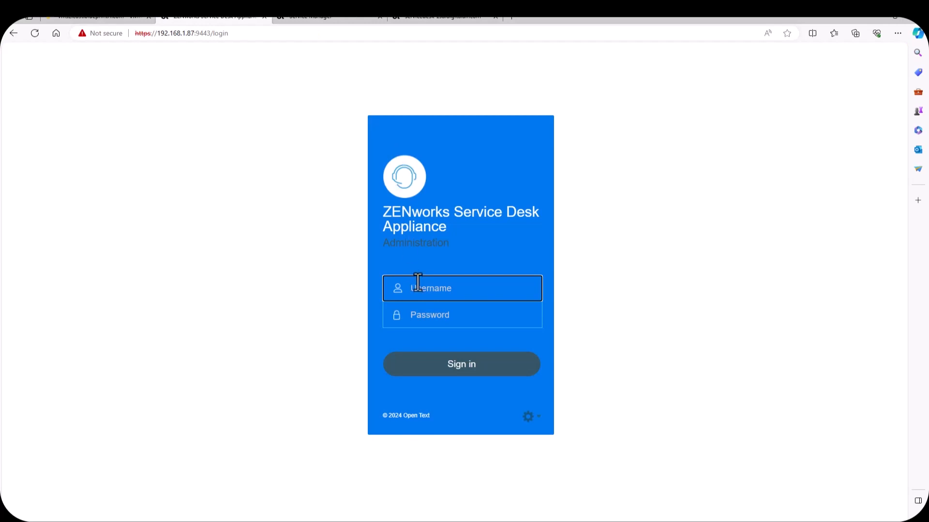
Step: Sign in to Appliance Administration as root with the admin password
left_click(416, 287)
type("root")
key("Tab")
type("******")
key("Return")
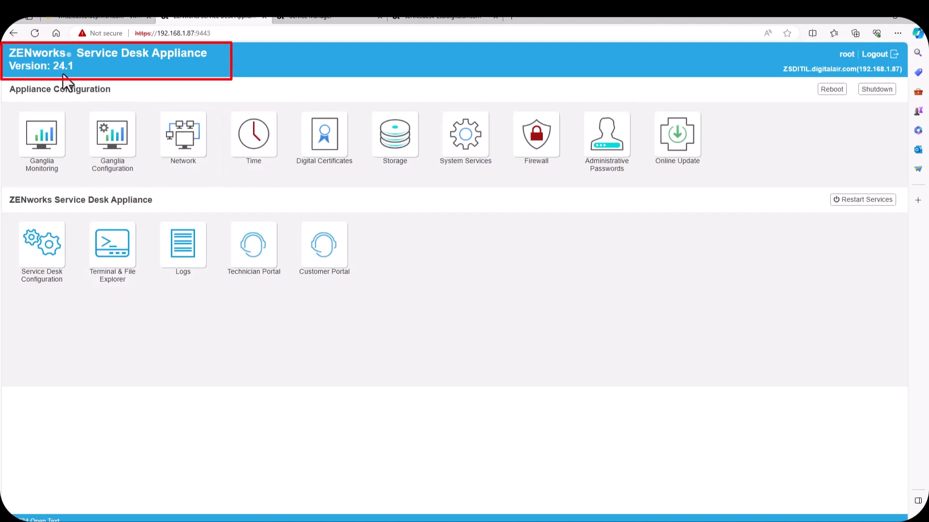
Step: Review the Service Desk database configuration without changes and return home
left_click(37, 254)
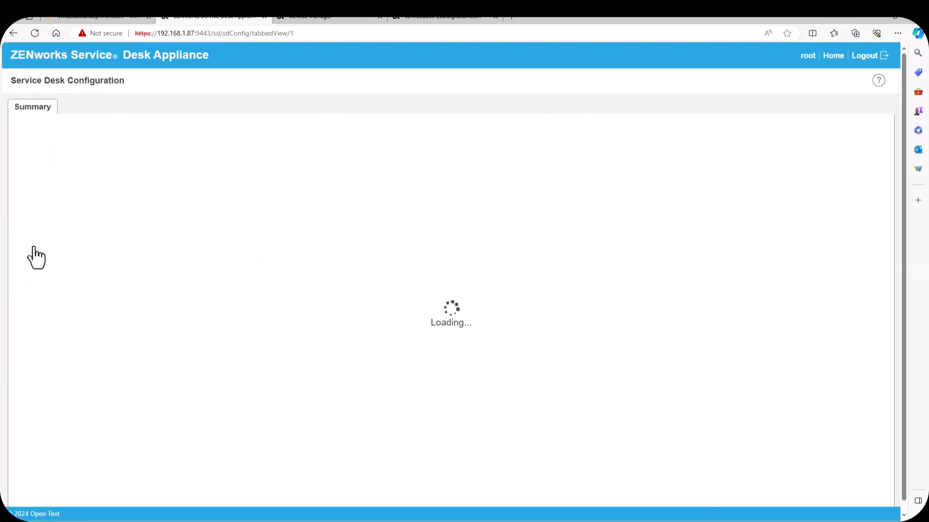
left_click(54, 127)
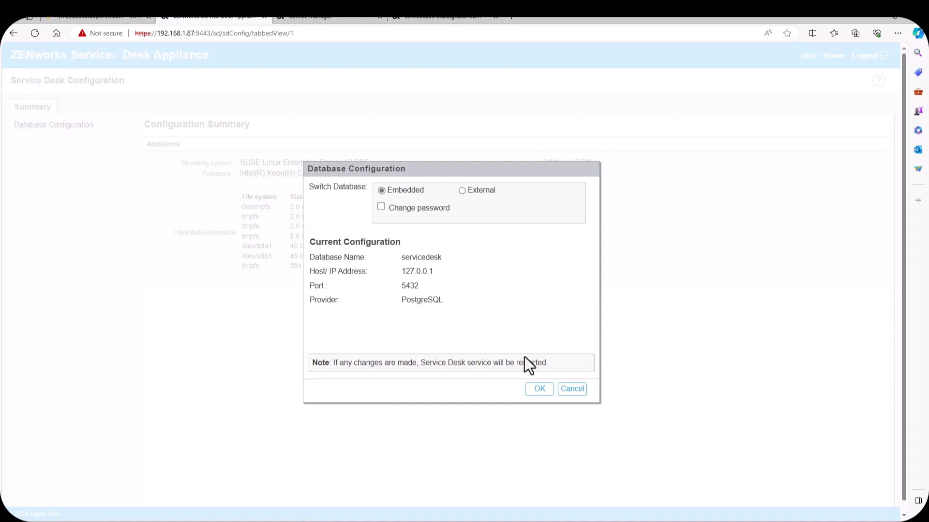
left_click(572, 390)
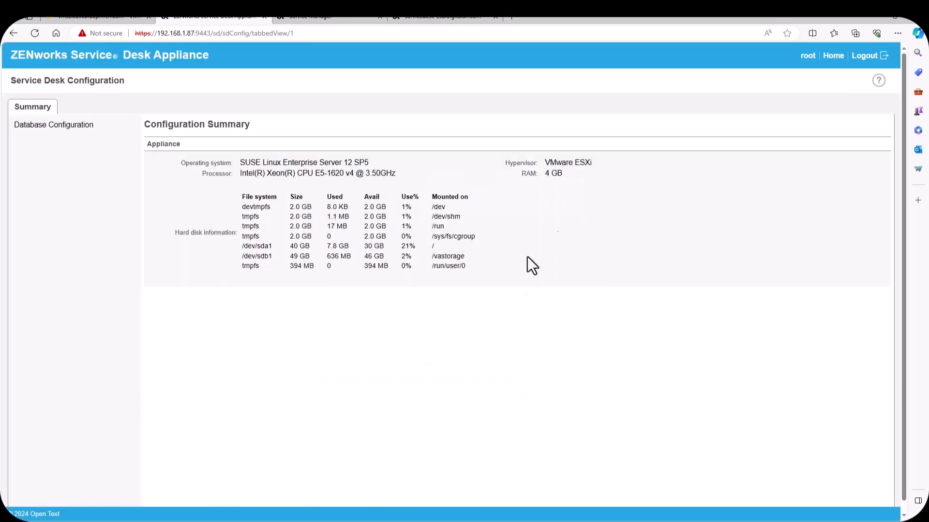
left_click(831, 56)
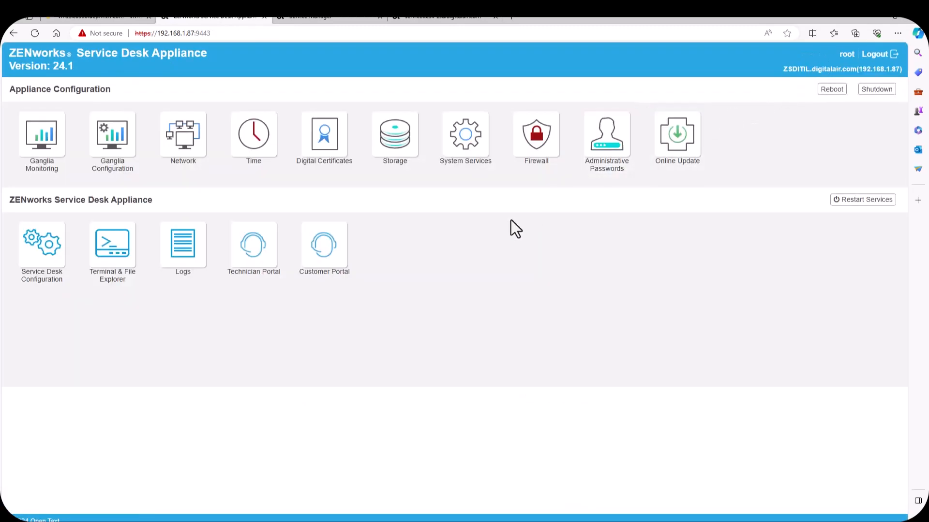
Step: Check Online Update, dismiss the registration dialog, and launch the Technician Portal
left_click(675, 159)
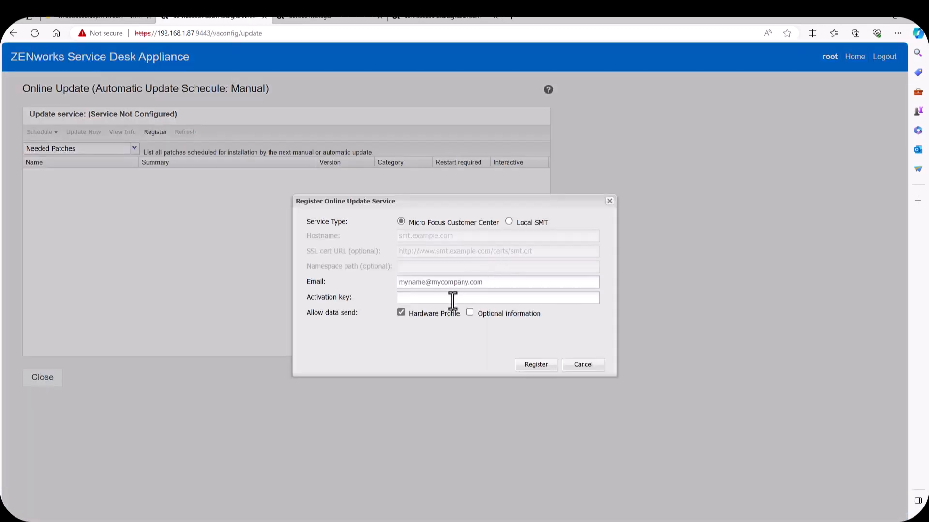
left_click(585, 370)
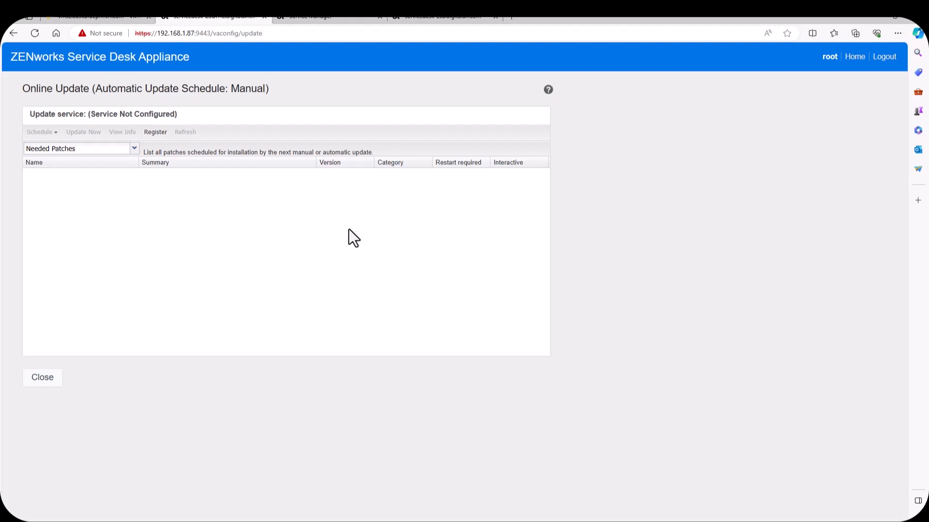
left_click(854, 57)
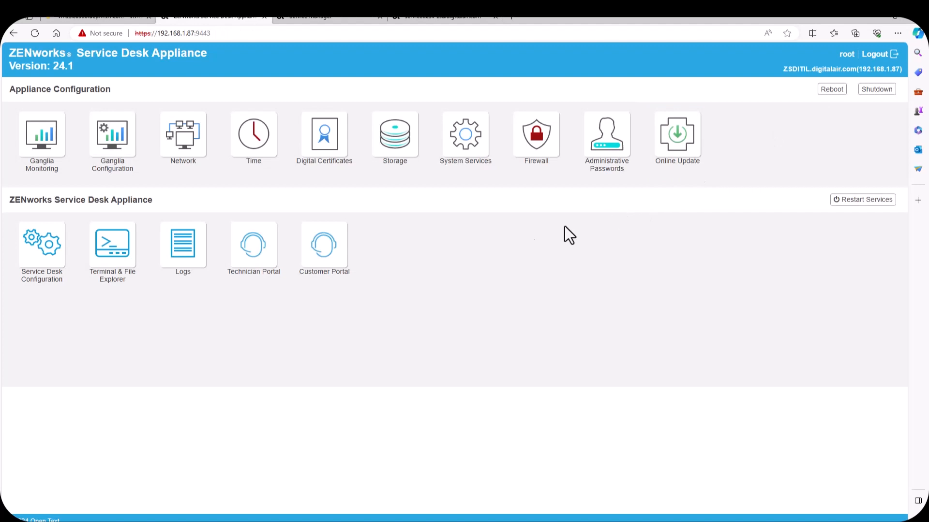
left_click(261, 255)
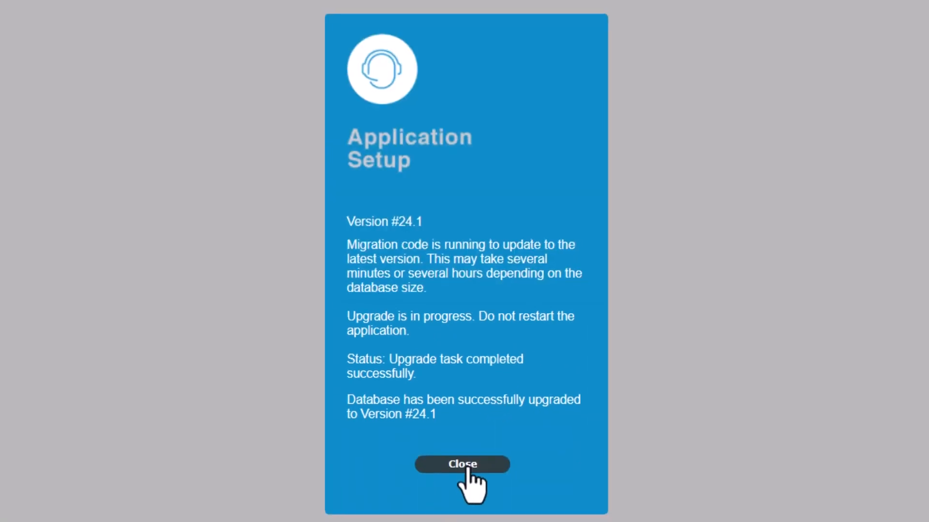
Step: Close the upgrade-complete notice and sign in with the saved technician username and password
left_click(453, 342)
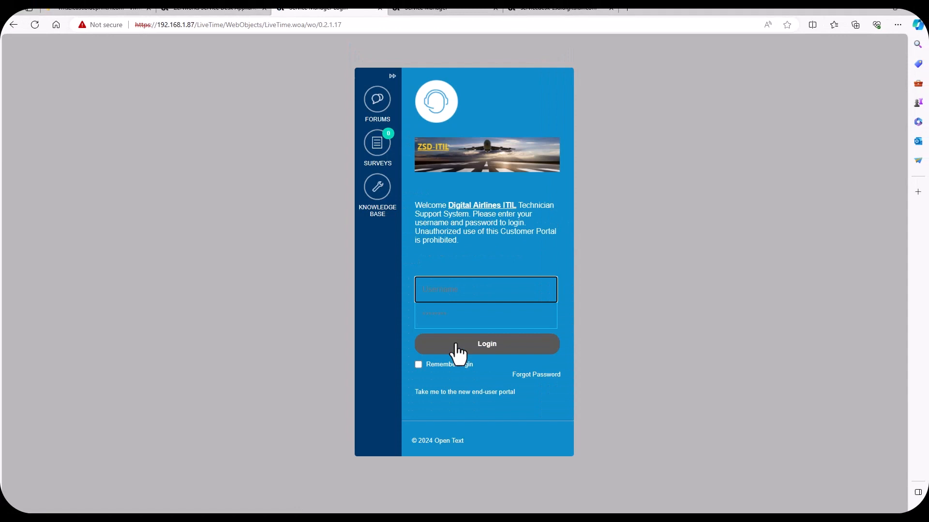
left_click(452, 292)
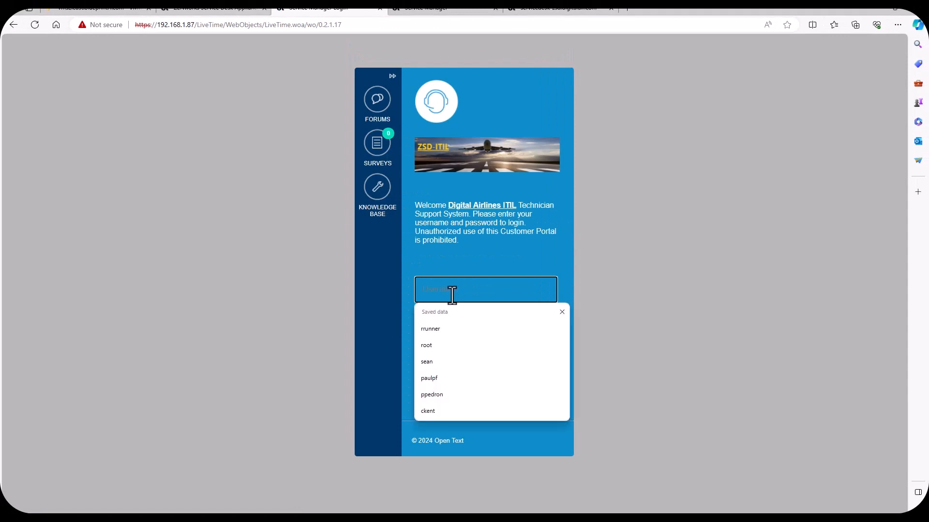
left_click(446, 328)
left_click(452, 320)
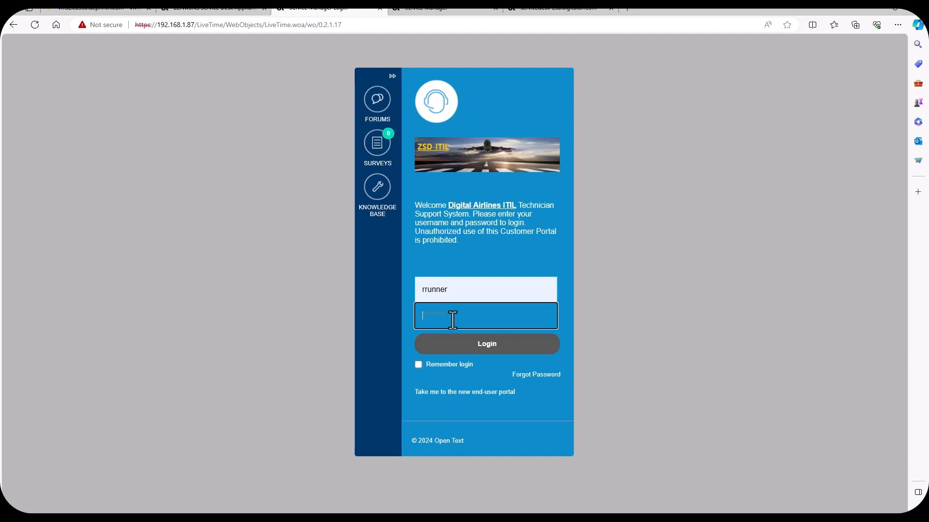
type("*********")
key("Return")
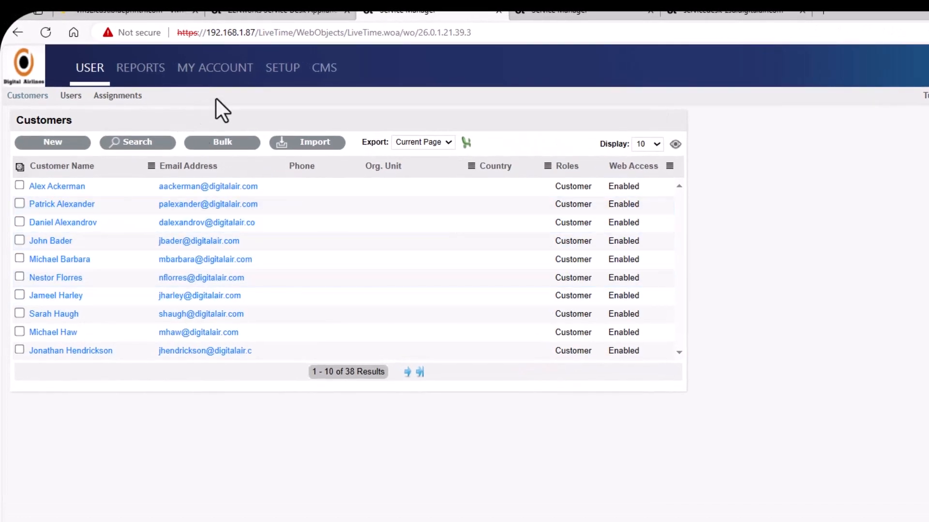
Step: Test the incoming and outgoing mail servers, then view the Licenses and Database pages
left_click(282, 71)
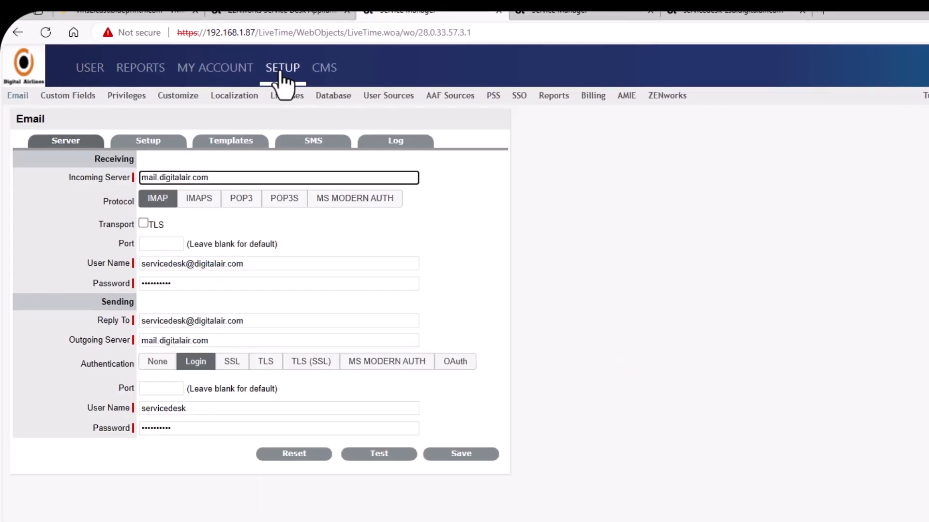
left_click(369, 455)
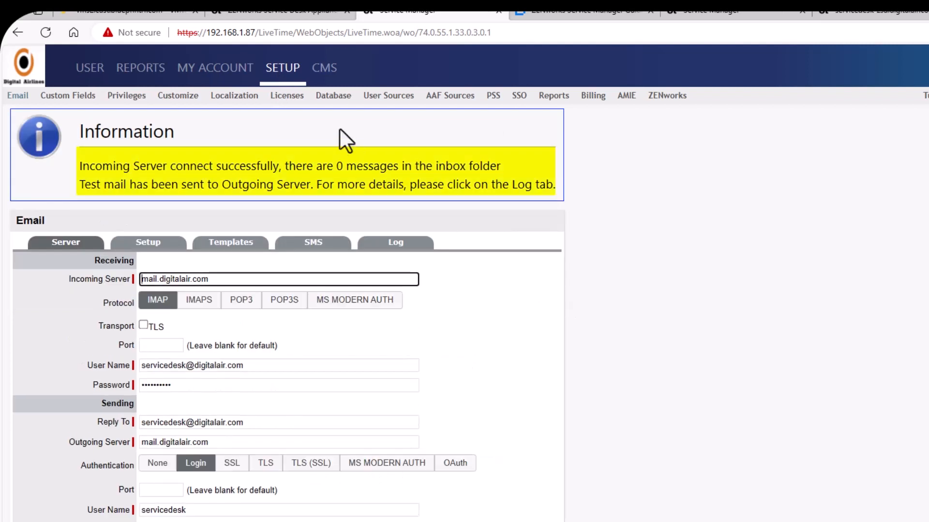
left_click(277, 98)
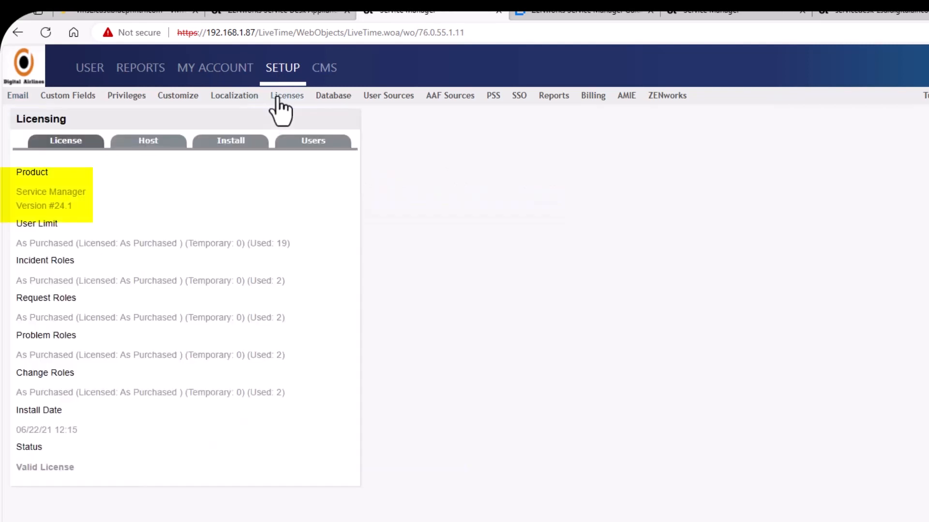
left_click(328, 97)
Step: Test the digitalair.com user source connection, then return to Email settings
left_click(380, 98)
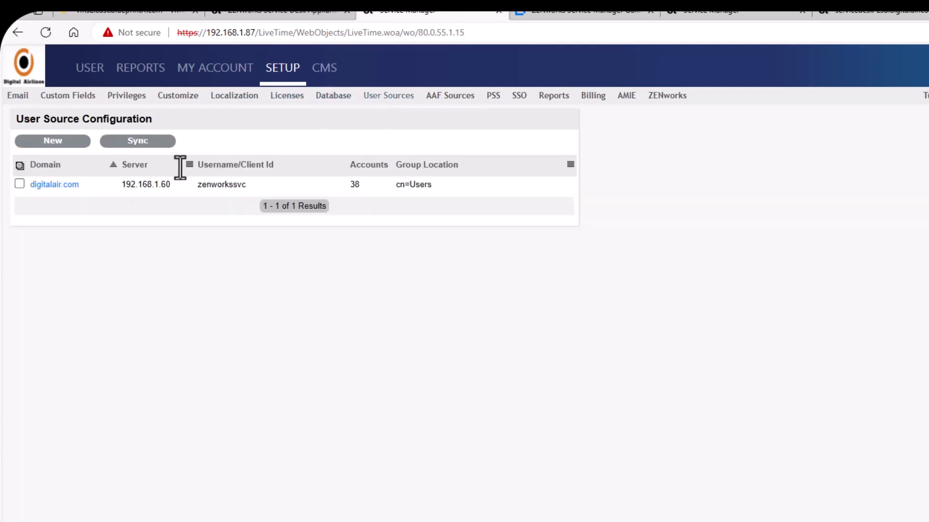
left_click(60, 188)
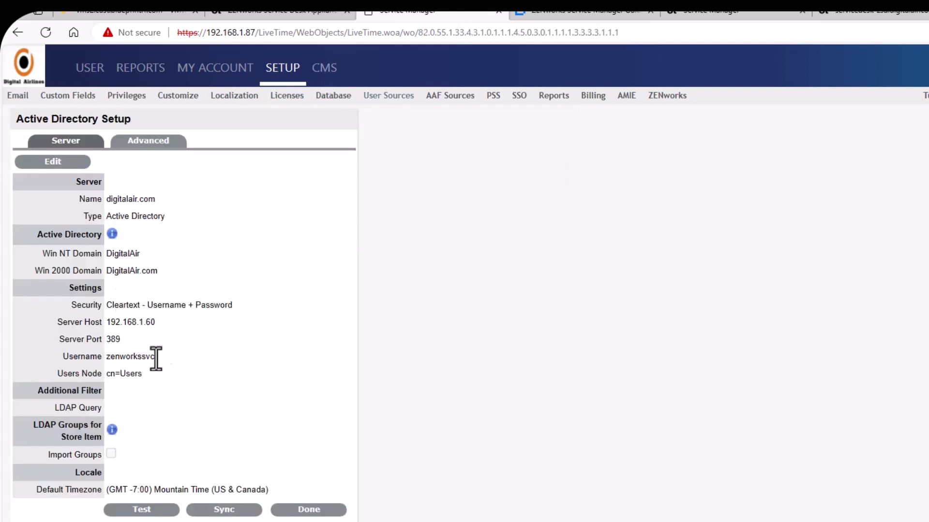
left_click(136, 512)
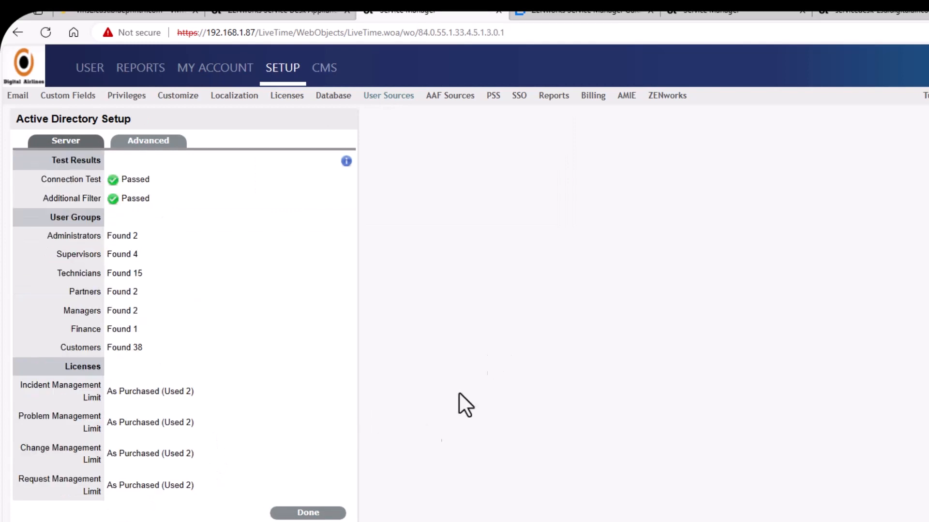
left_click(312, 513)
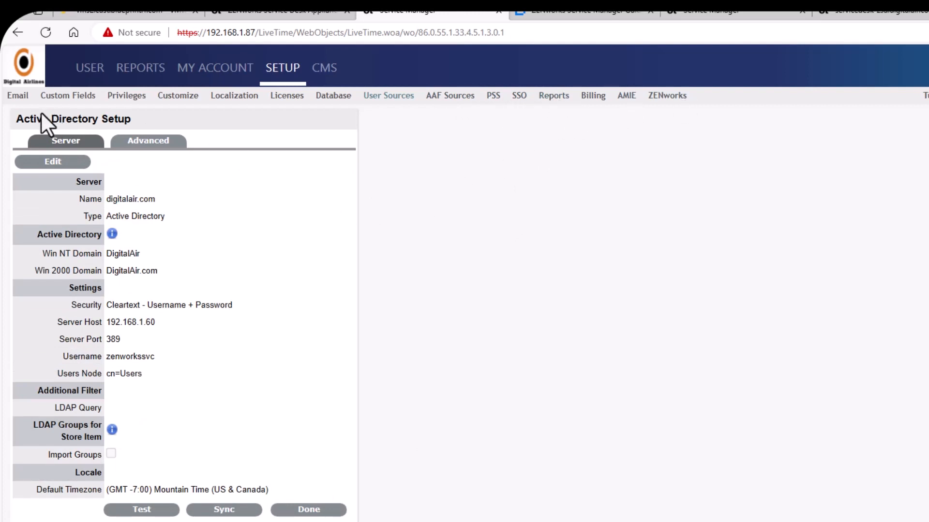
left_click(19, 98)
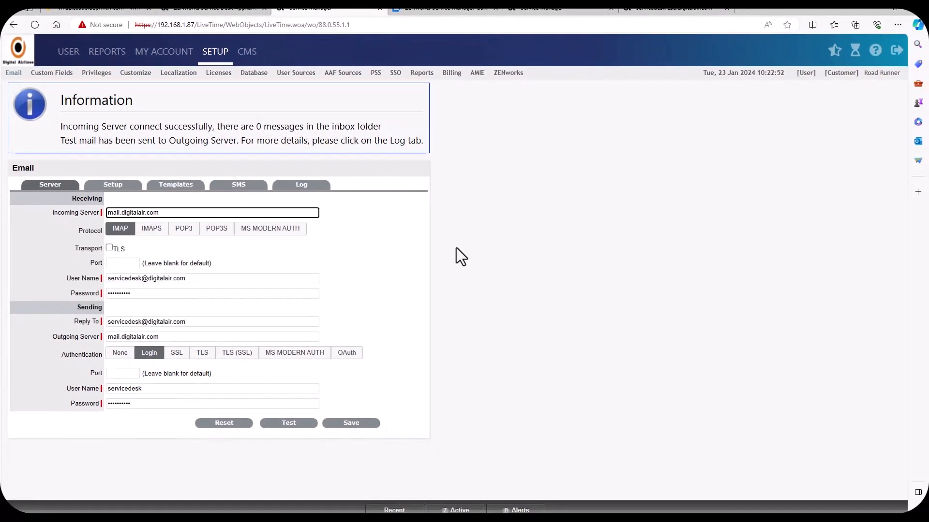
Step: Switch to the [User] view and review the KPI Reports and Home dashboard
left_click(806, 73)
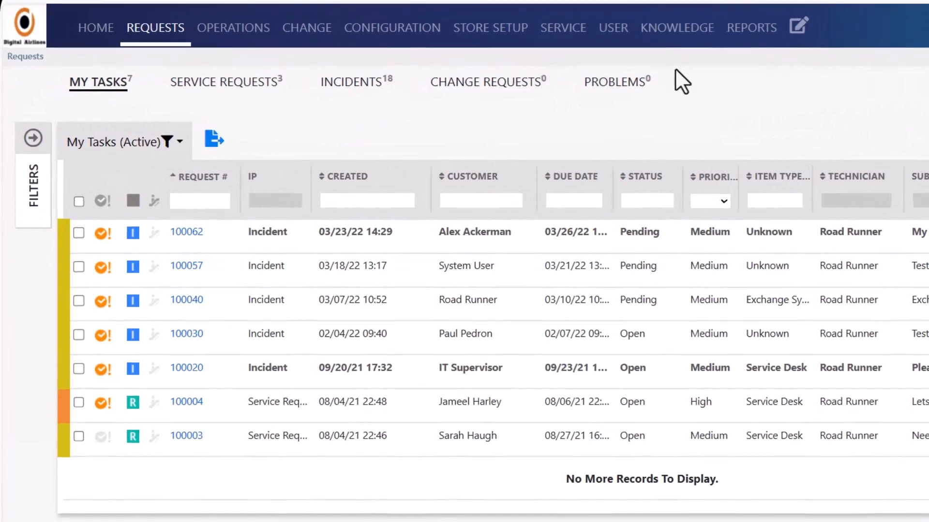
left_click(748, 35)
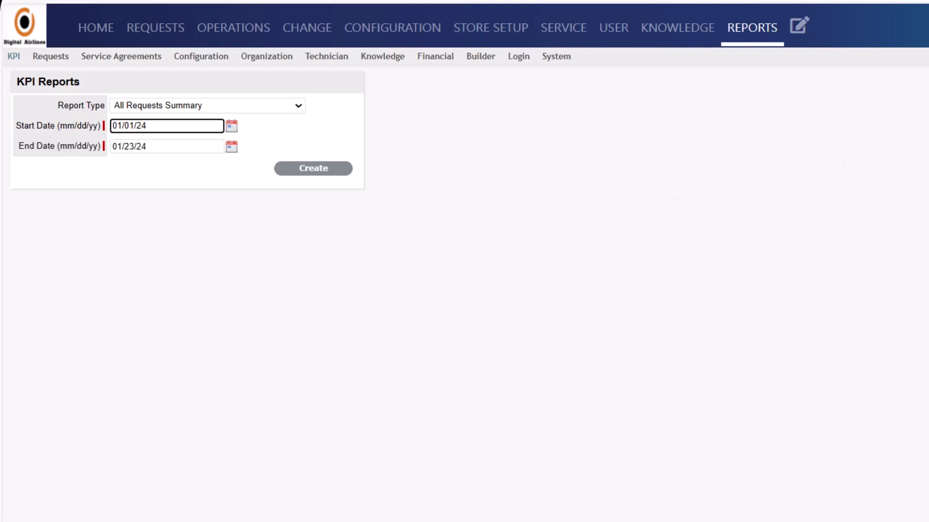
left_click(100, 32)
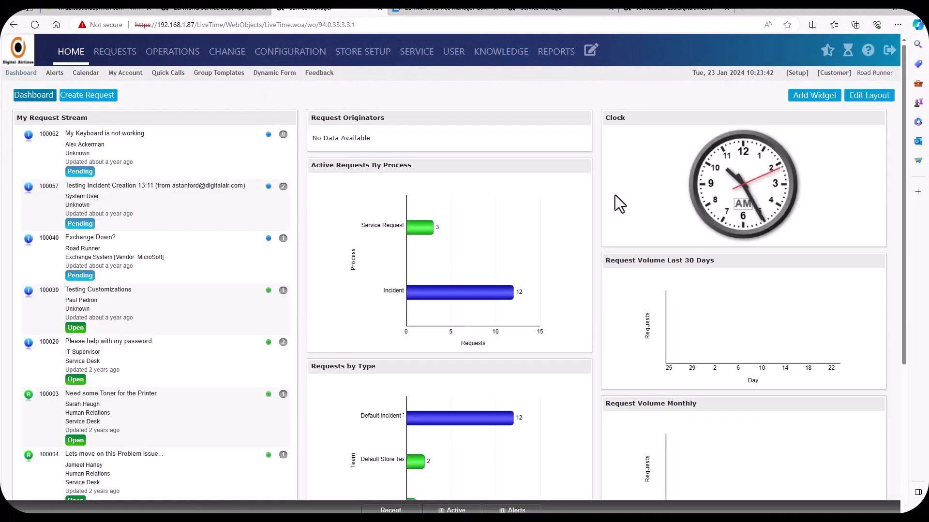